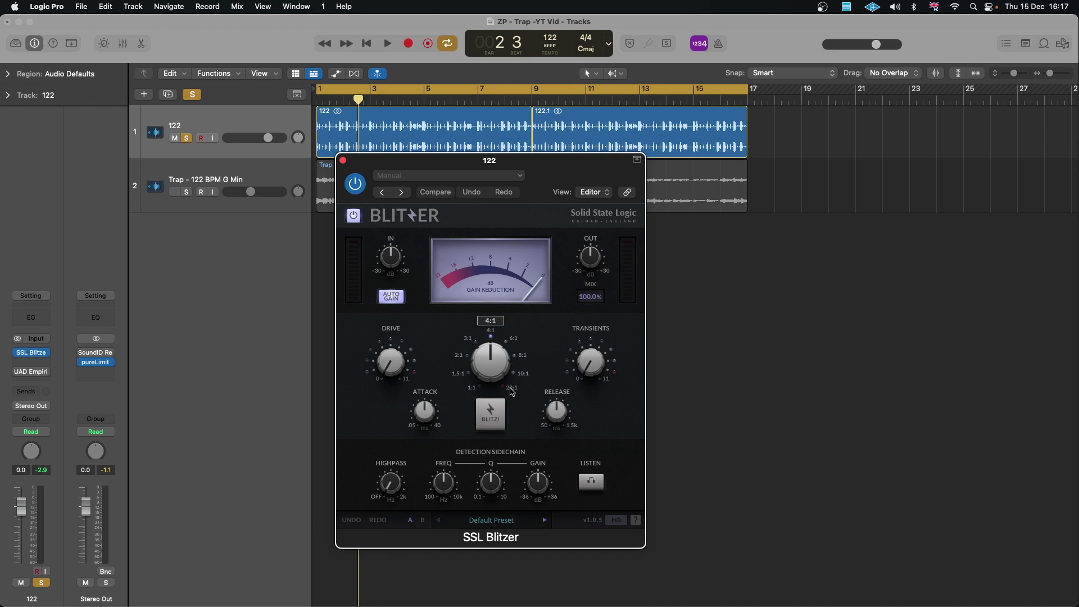
Step: Open the UAD Distressor beside the Blitzer and set it to its Nuke ratio
{"action": "left_click", "coordinate": [46, 377]}
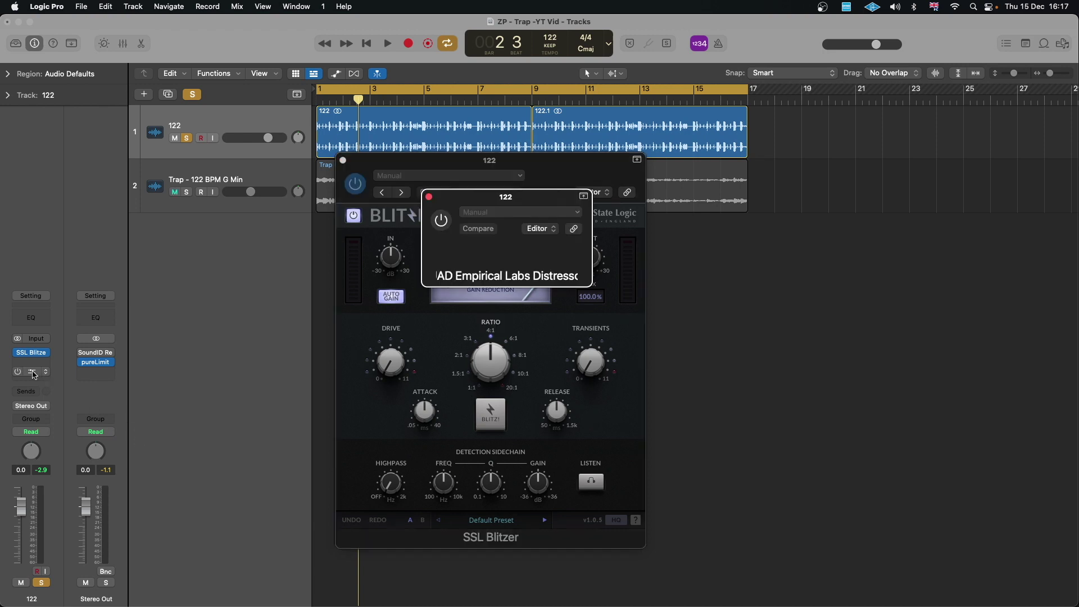
{"action": "left_click_drag", "start_coordinate": [733, 195], "coordinate": [787, 208]}
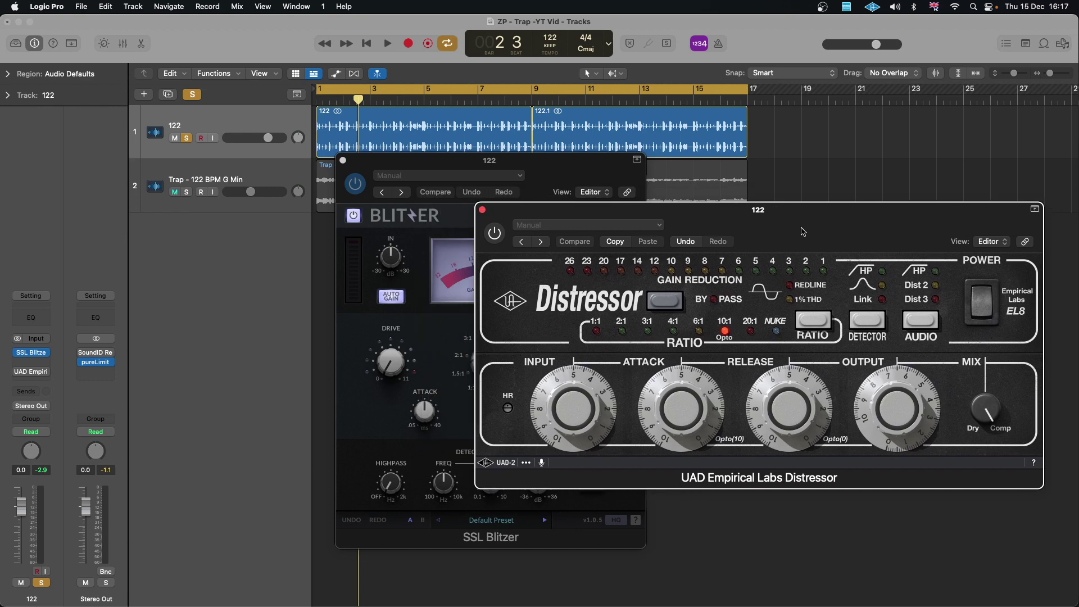
{"action": "left_click", "coordinate": [778, 334]}
Step: Turn on Blitz mode in the Blitzer and compare it against the Distressor
{"action": "left_click", "coordinate": [438, 320]}
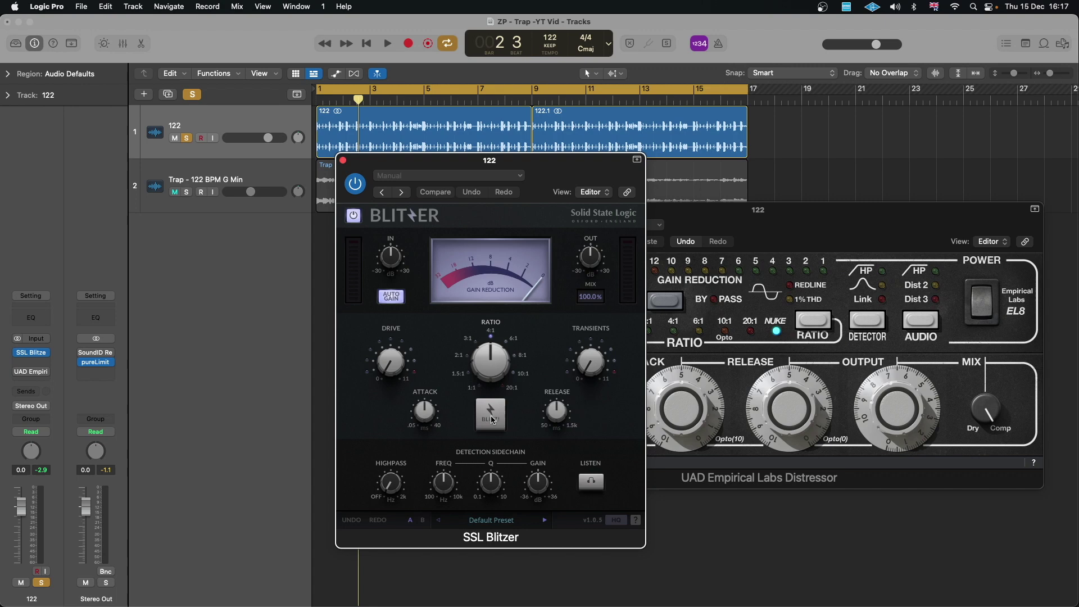
{"action": "left_click", "coordinate": [492, 419]}
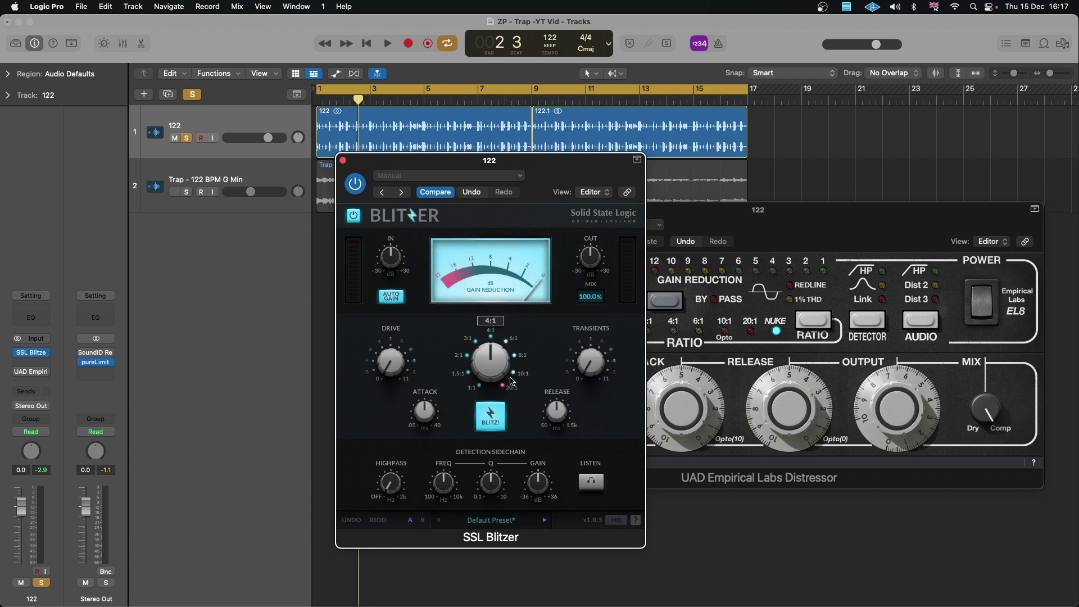
{"action": "mouse_move", "coordinate": [392, 490]}
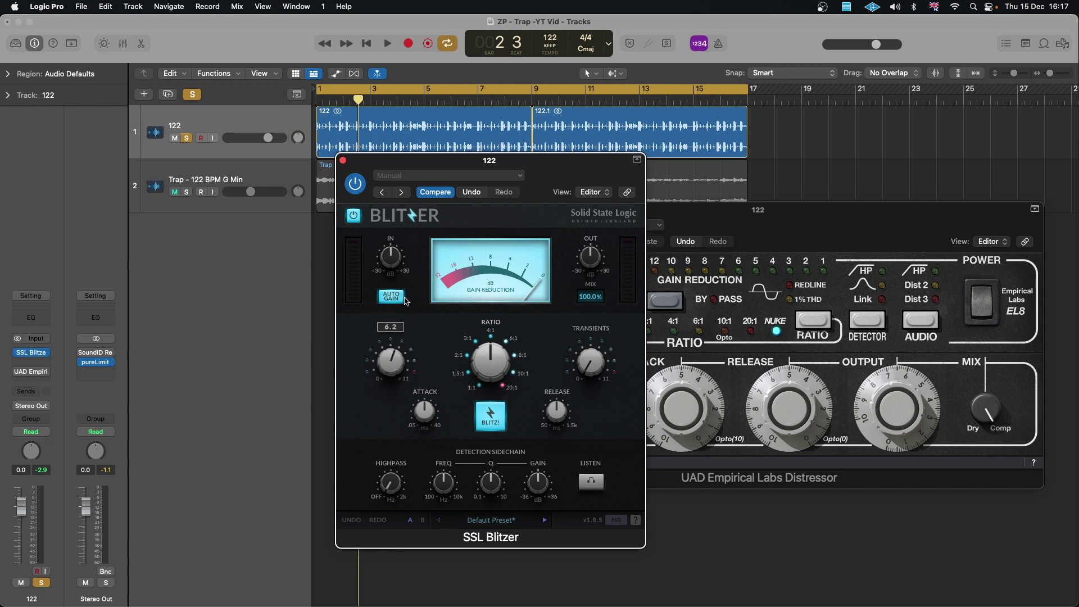
{"action": "left_click", "coordinate": [864, 256]}
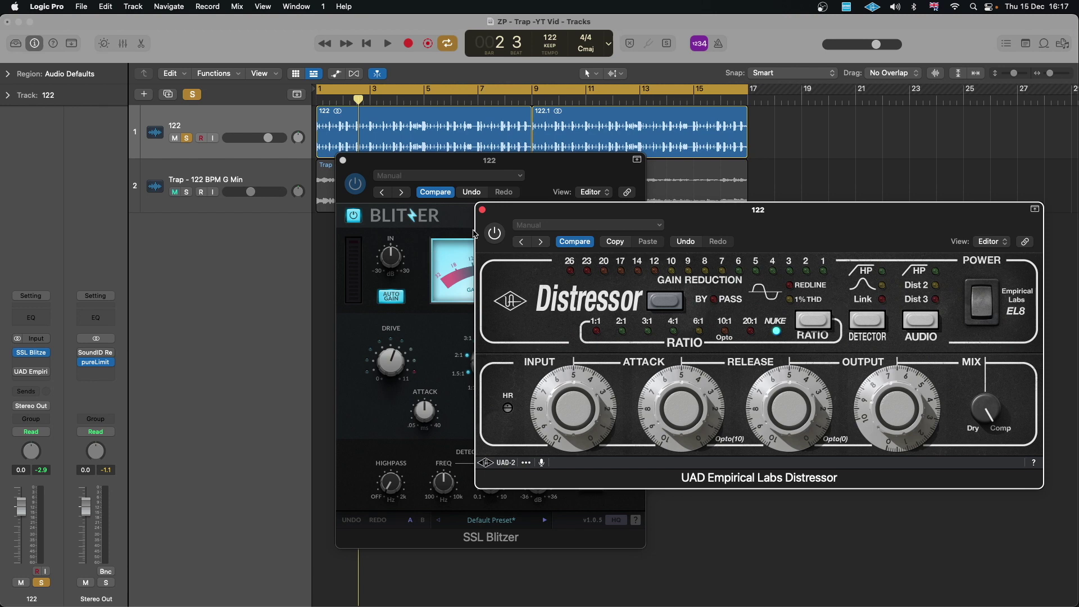
{"action": "left_click", "coordinate": [541, 183]}
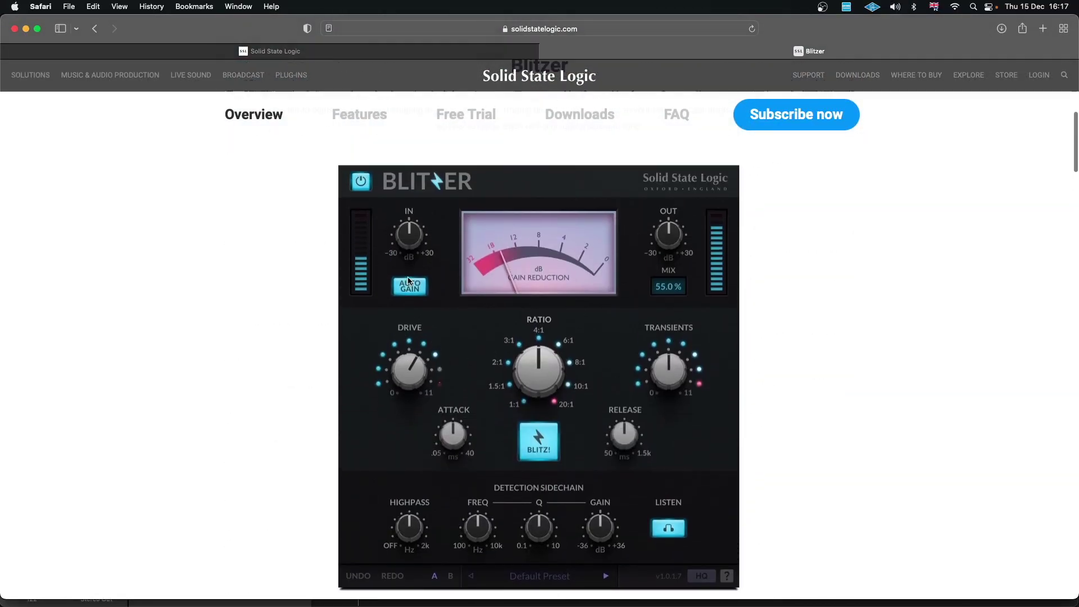
Step: Scroll the Safari Blitzer page down to the Curve Comp Information table
{"action": "scroll", "coordinate": [408, 278], "scroll_direction": "down", "scroll_amount": 7}
{"action": "scroll", "coordinate": [407, 281], "scroll_direction": "down", "scroll_amount": 10}
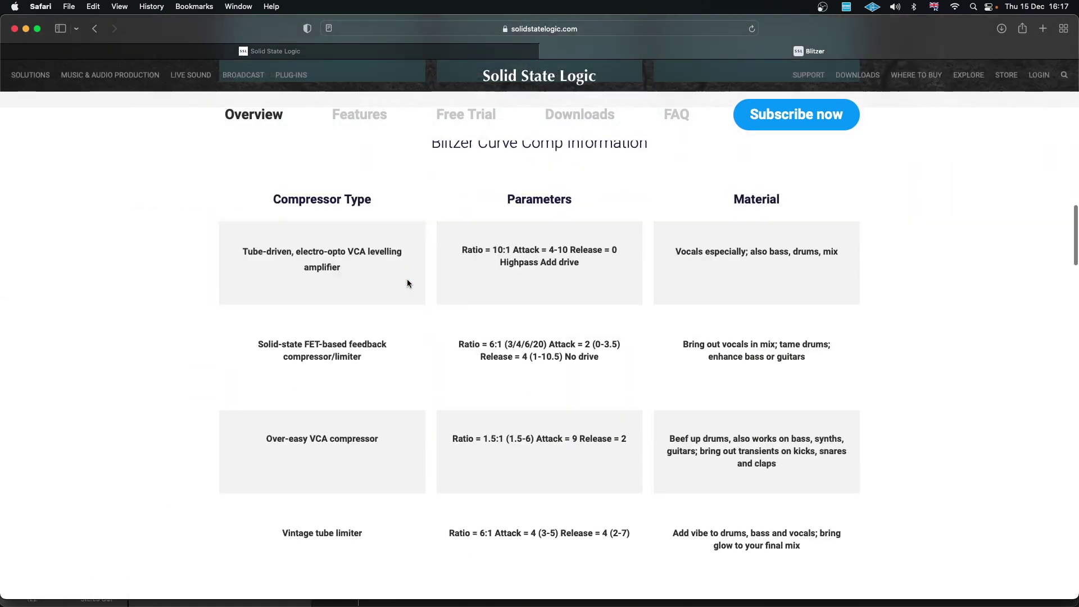
{"action": "scroll", "coordinate": [407, 297], "scroll_direction": "up", "scroll_amount": 1}
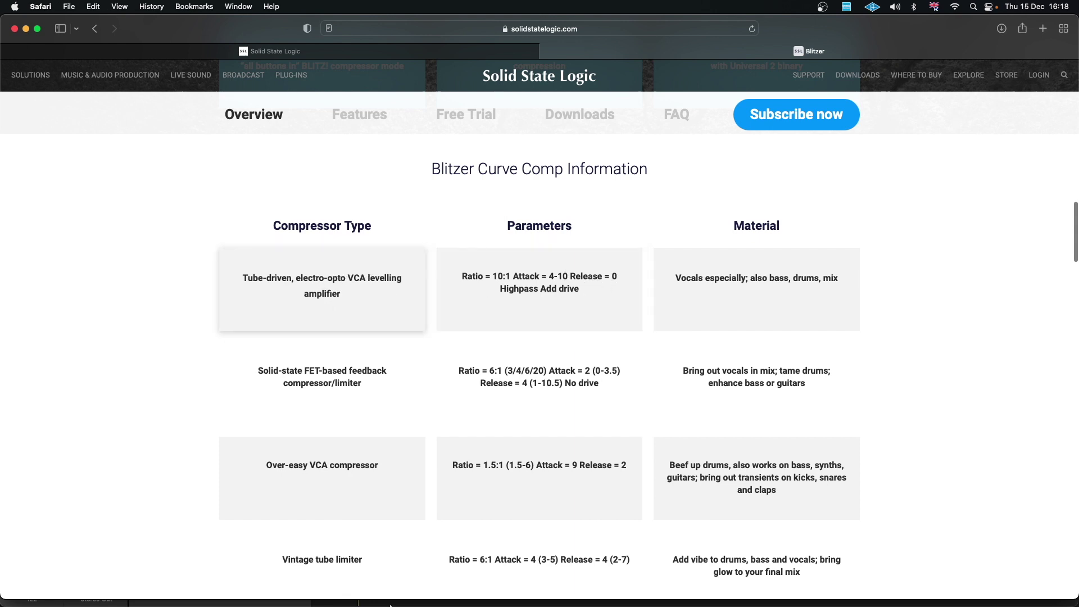
Step: Return to Logic Pro and close the Distressor plugin window
{"action": "left_click", "coordinate": [515, 579]}
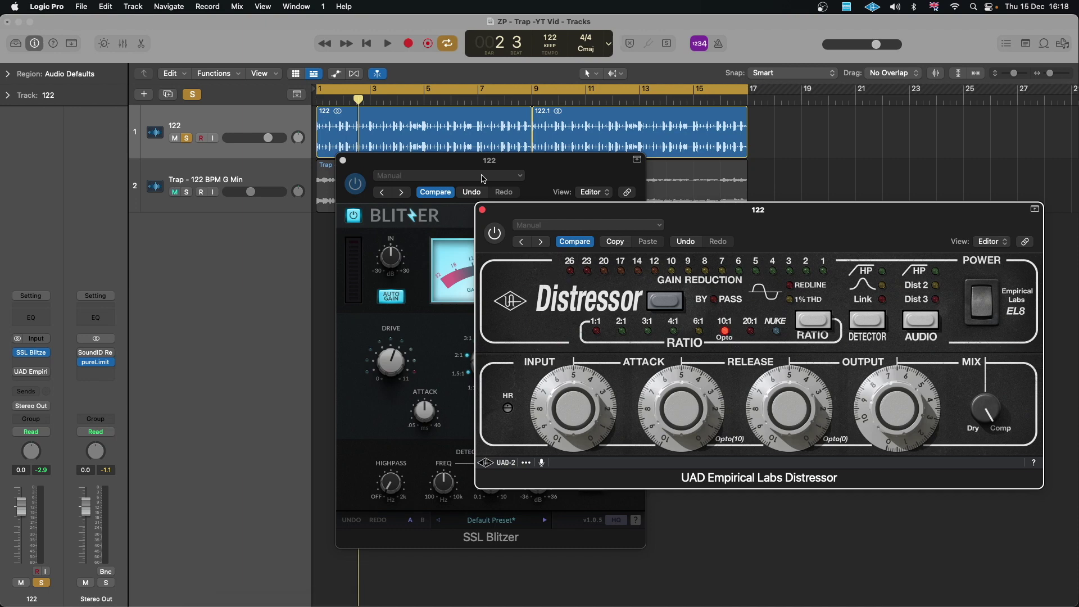
{"action": "mouse_move", "coordinate": [39, 377]}
{"action": "left_click", "coordinate": [482, 211]}
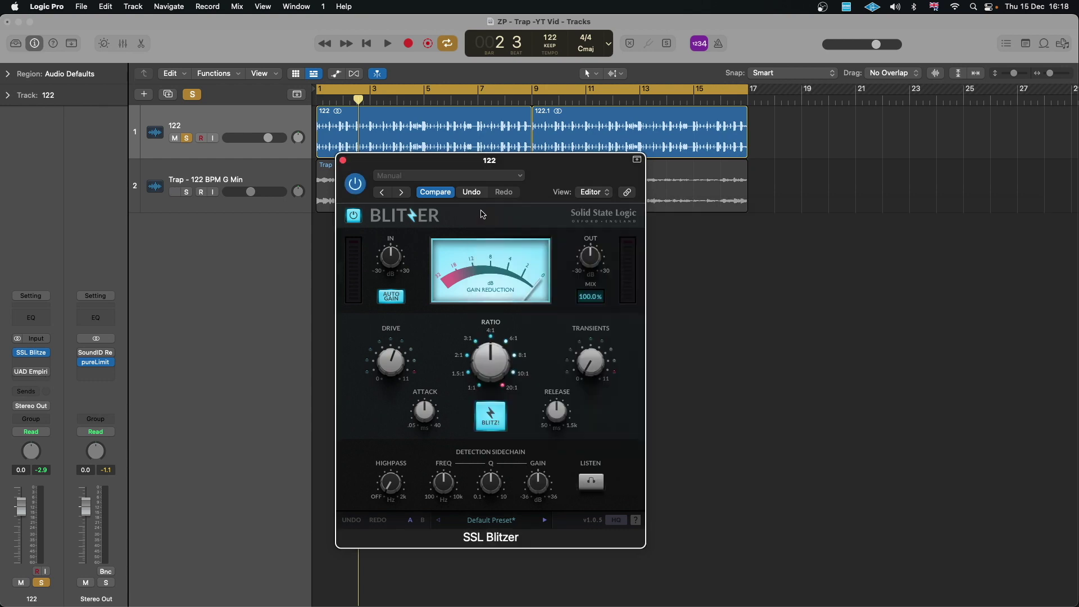
Step: Move the Blitzer window slightly higher and adjust its Transients amount
{"action": "left_click_drag", "start_coordinate": [528, 167], "coordinate": [524, 142]}
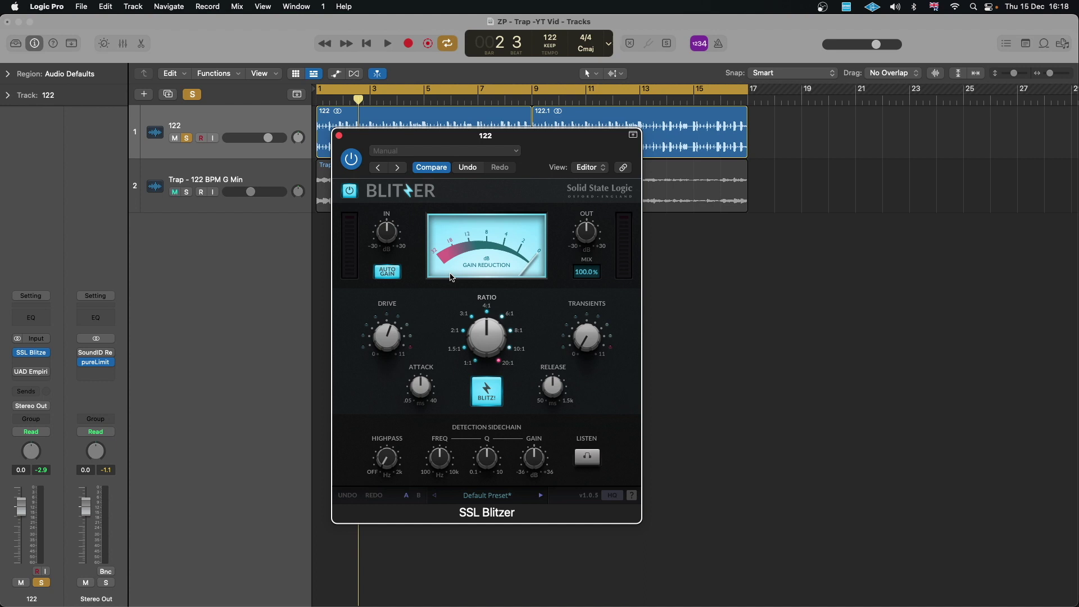
{"action": "left_click_drag", "start_coordinate": [587, 336], "coordinate": [599, 289]}
{"action": "mouse_move", "coordinate": [586, 354]}
Step: Play the drums with Blitz mode off and raise Transients to maximum
{"action": "key", "text": "space"}
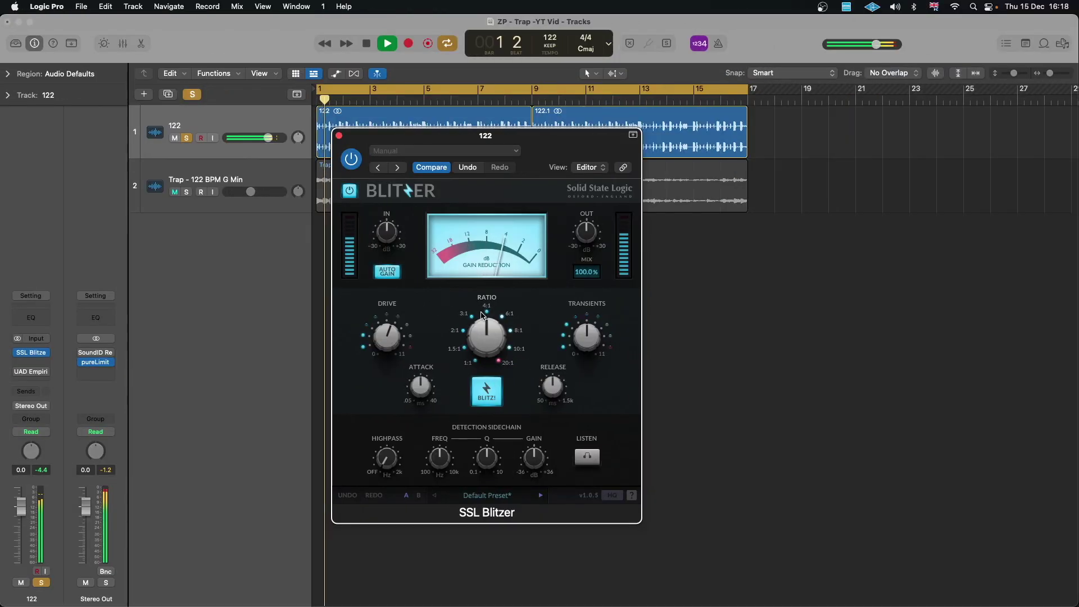
{"action": "left_click", "coordinate": [487, 390]}
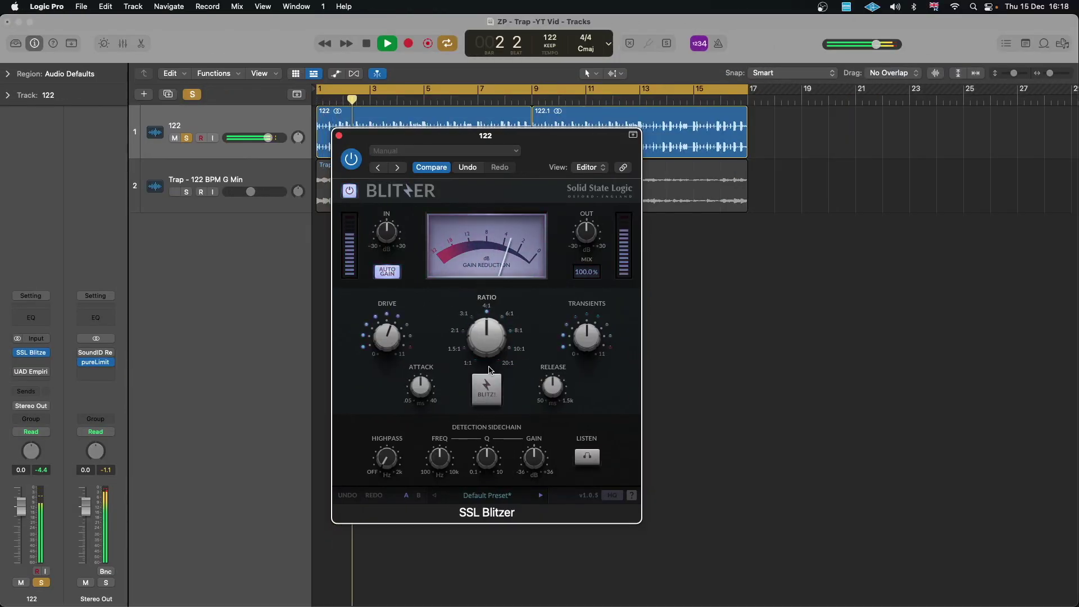
{"action": "left_click_drag", "start_coordinate": [485, 359], "coordinate": [475, 319]}
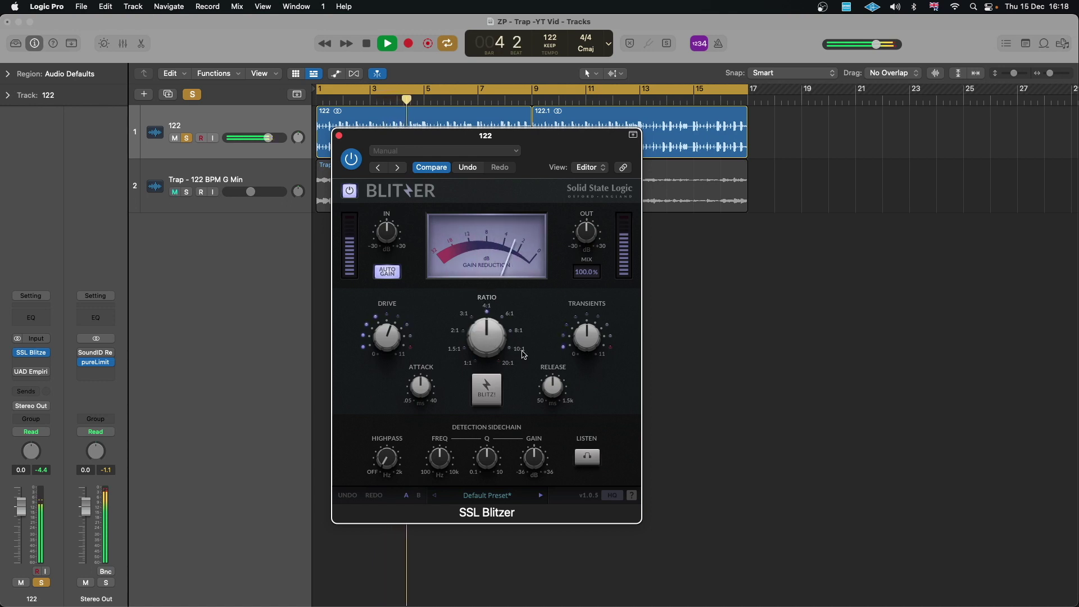
{"action": "left_click_drag", "start_coordinate": [587, 336], "coordinate": [608, 275]}
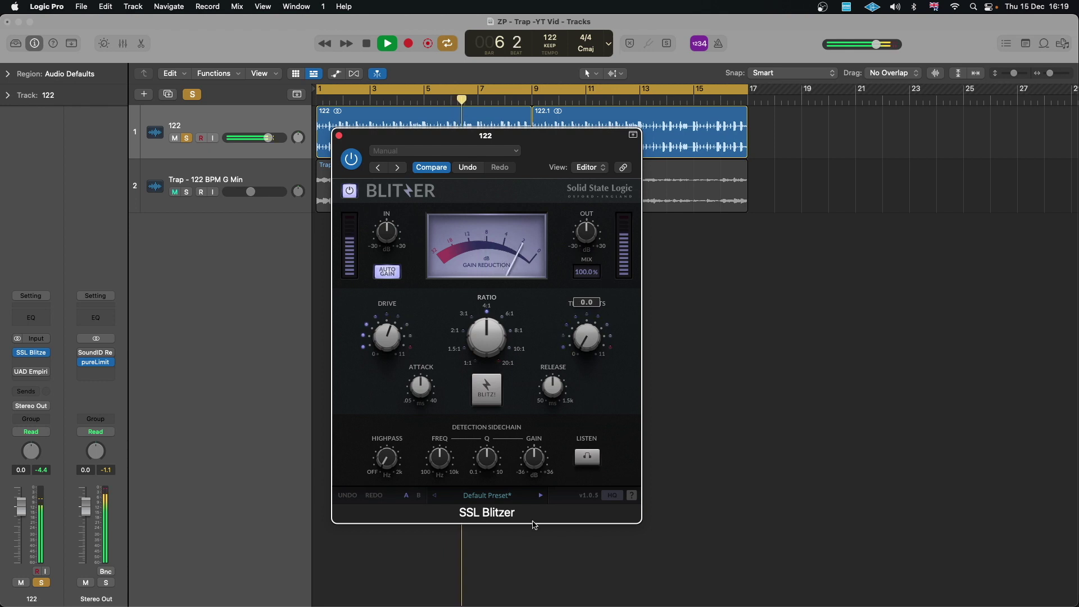
Step: Turn Drive near minimum, raise the input, lower Mix to about 95%, then bypass the Blitzer
{"action": "left_click_drag", "start_coordinate": [412, 344], "coordinate": [357, 544]}
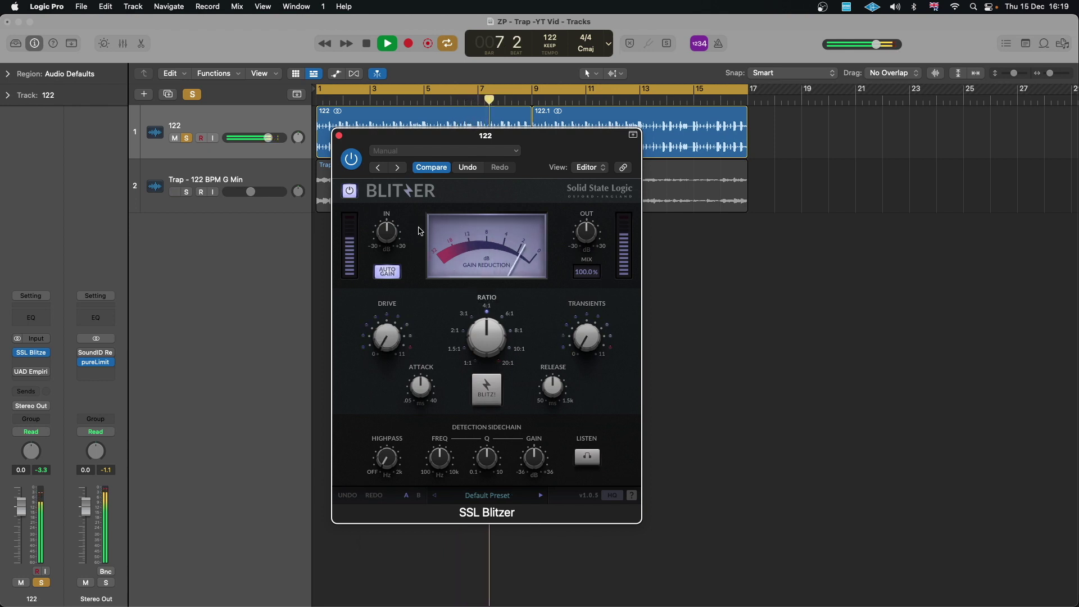
{"action": "left_click_drag", "start_coordinate": [385, 233], "coordinate": [389, 227]}
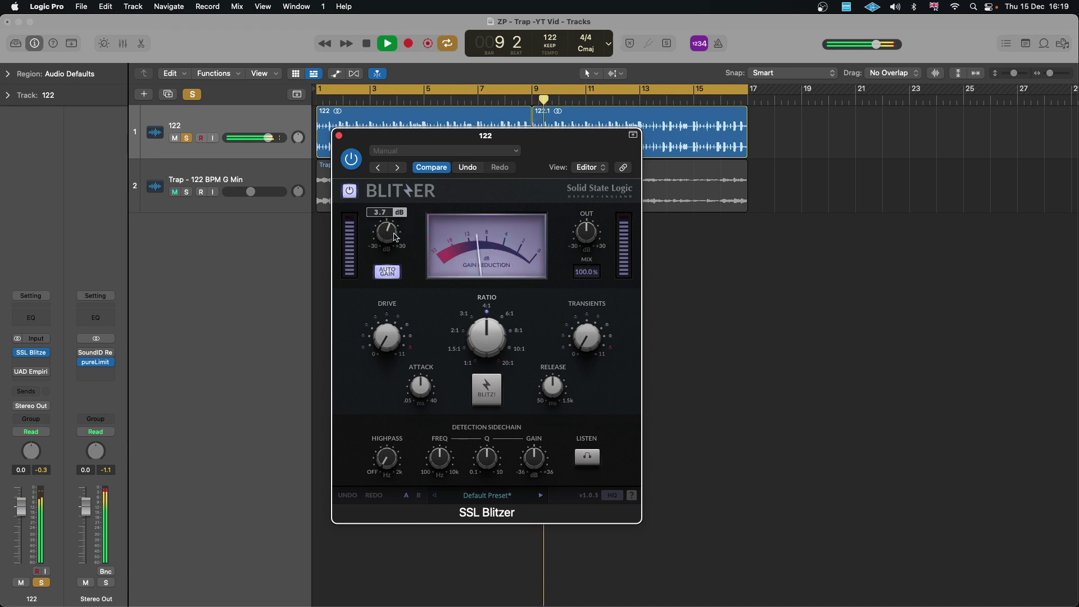
{"action": "left_click_drag", "start_coordinate": [586, 272], "coordinate": [606, 383]}
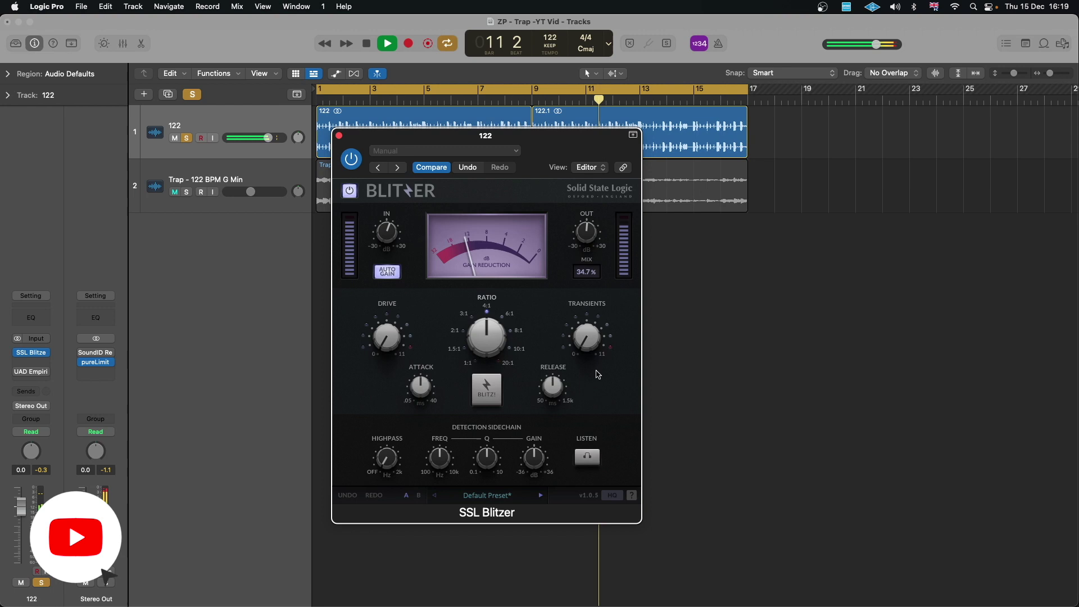
{"action": "left_click", "coordinate": [350, 192]}
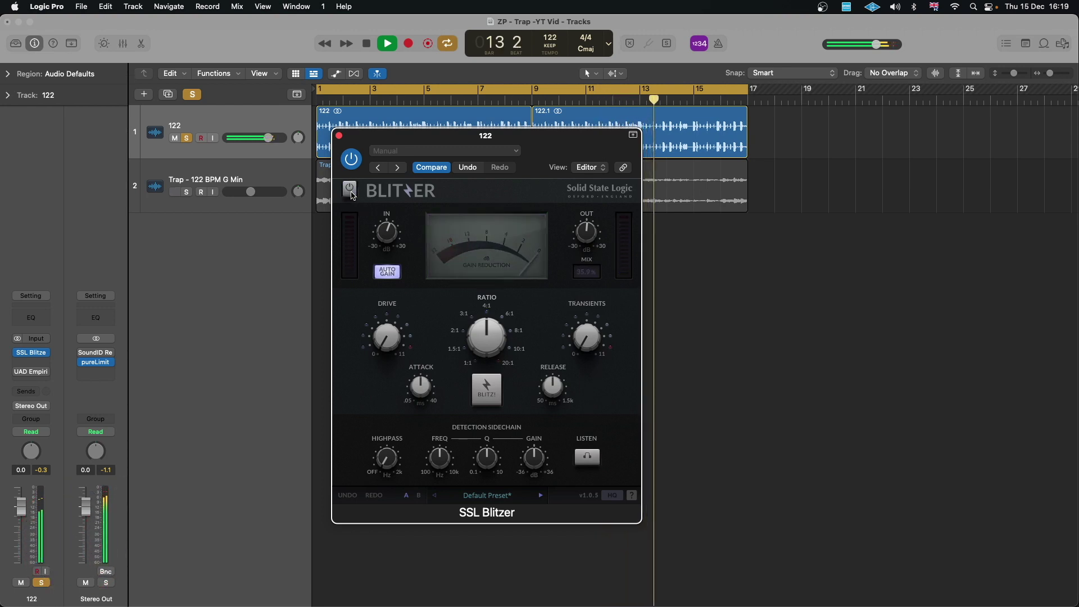
Step: Switch the Blitzer back on, set its ratio to 10:1, and engage Blitz mode again
{"action": "left_click", "coordinate": [350, 192]}
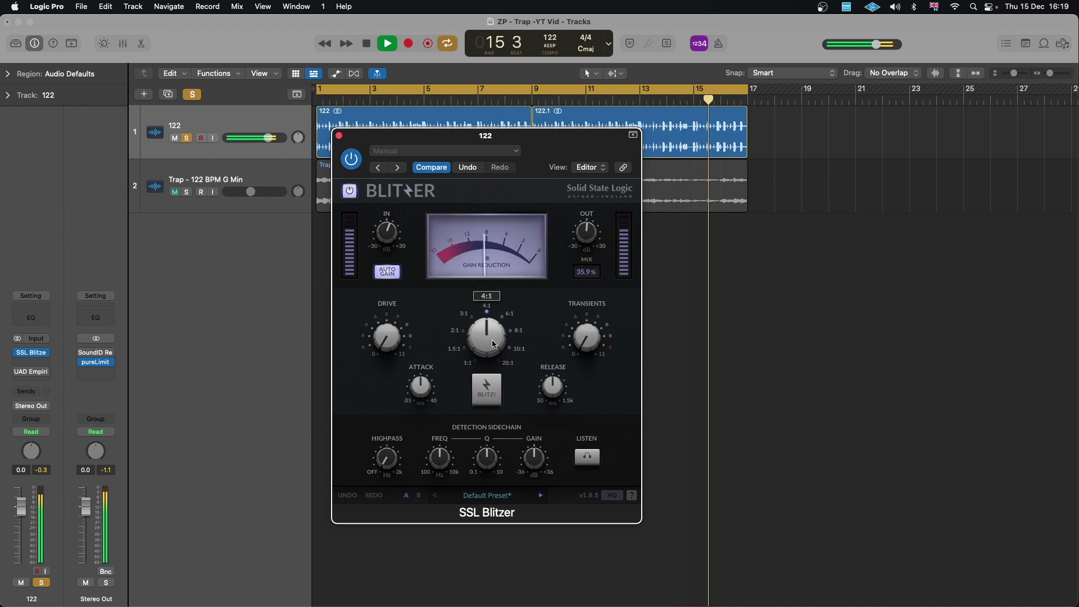
{"action": "left_click_drag", "start_coordinate": [494, 337], "coordinate": [496, 293]}
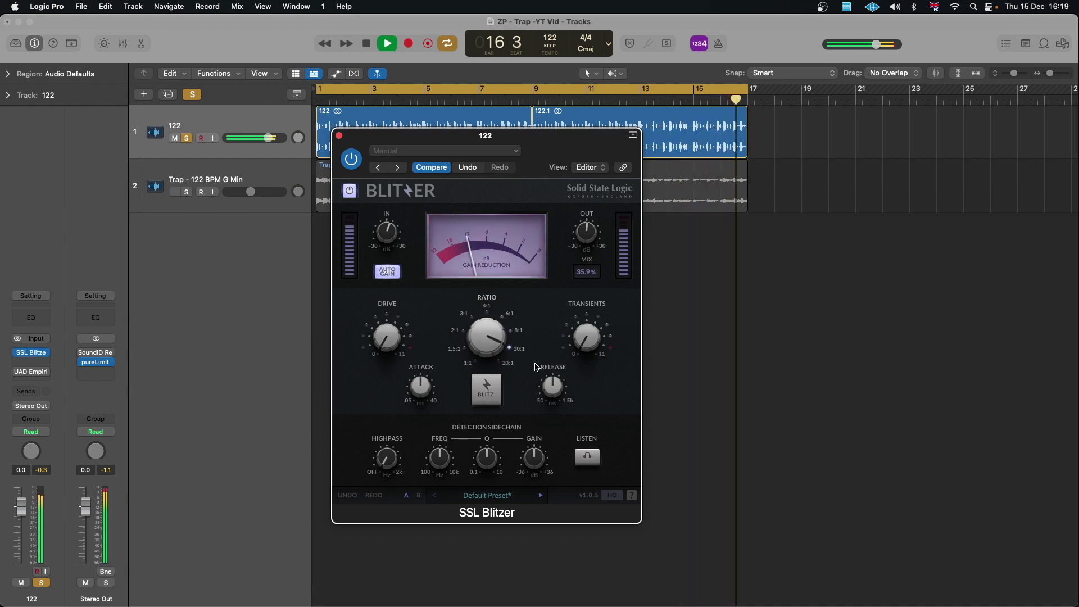
{"action": "left_click", "coordinate": [501, 386]}
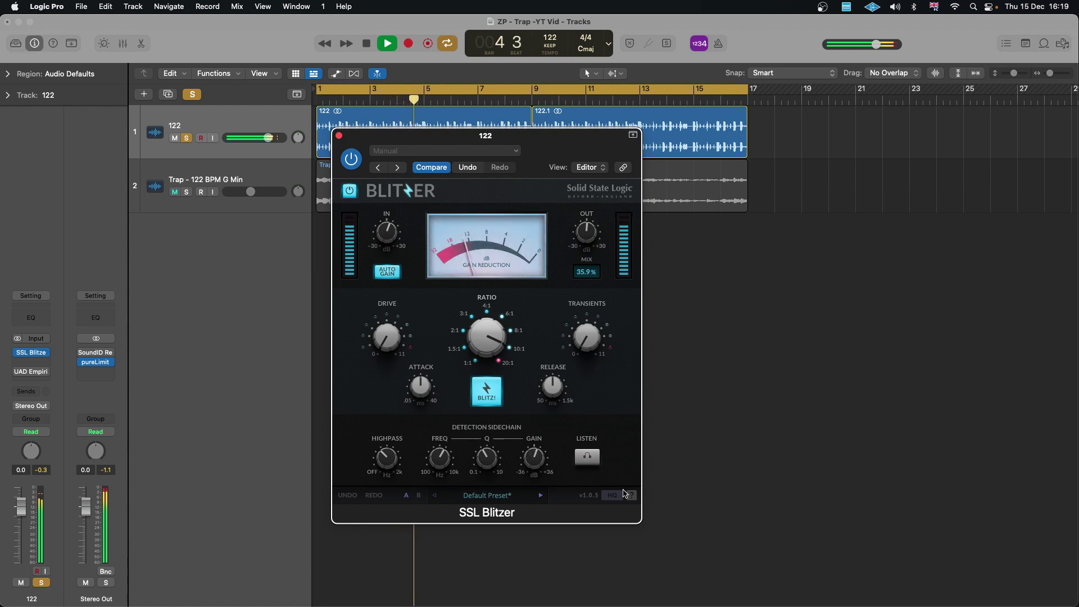
Step: Toggle HQ processing to compare, reset Mix to 100%, and stop playback
{"action": "left_click", "coordinate": [610, 495]}
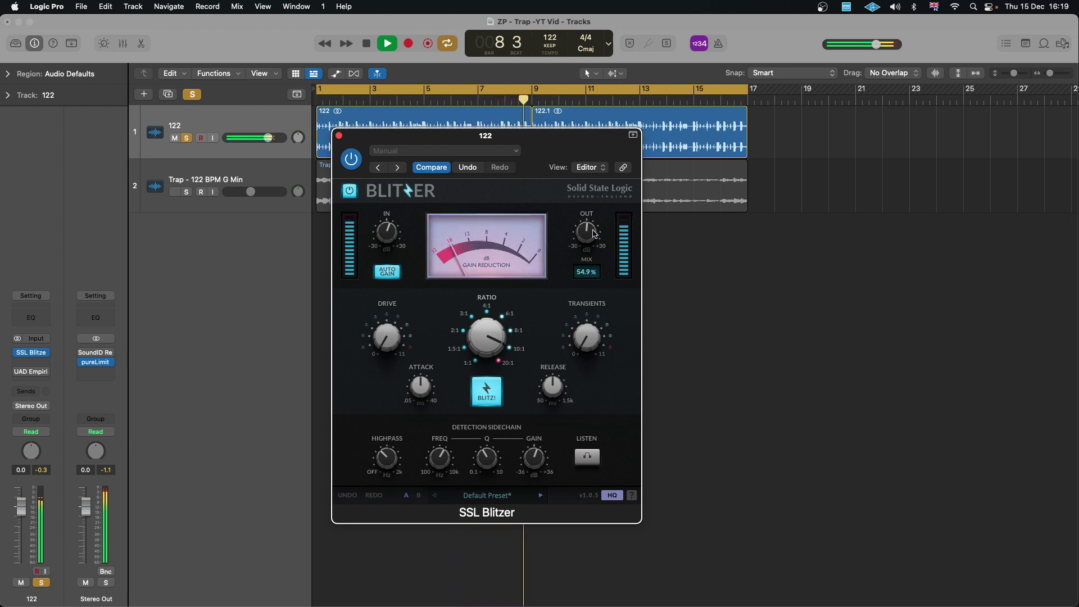
{"action": "scroll", "coordinate": [578, 274], "scroll_direction": "down", "scroll_amount": 3}
{"action": "left_click", "coordinate": [585, 272], "text": "alt"}
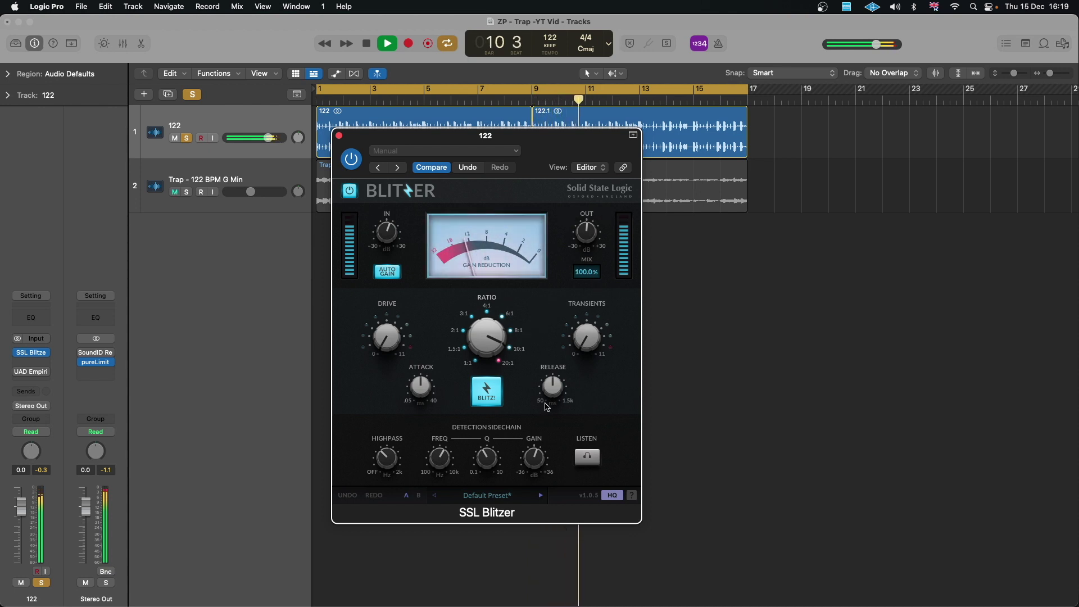
{"action": "left_click", "coordinate": [610, 497]}
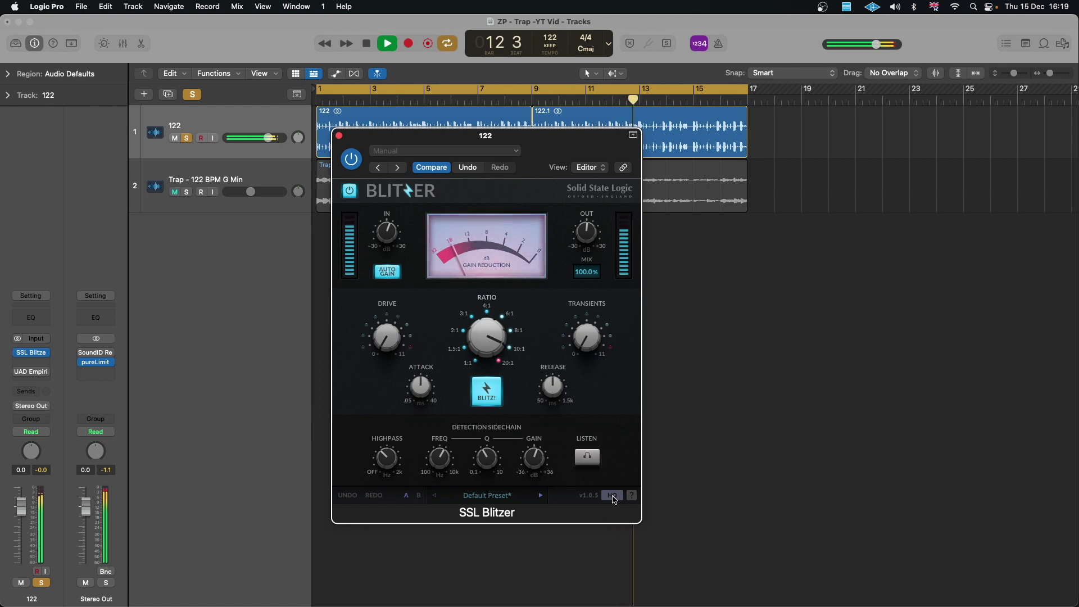
{"action": "left_click", "coordinate": [612, 496]}
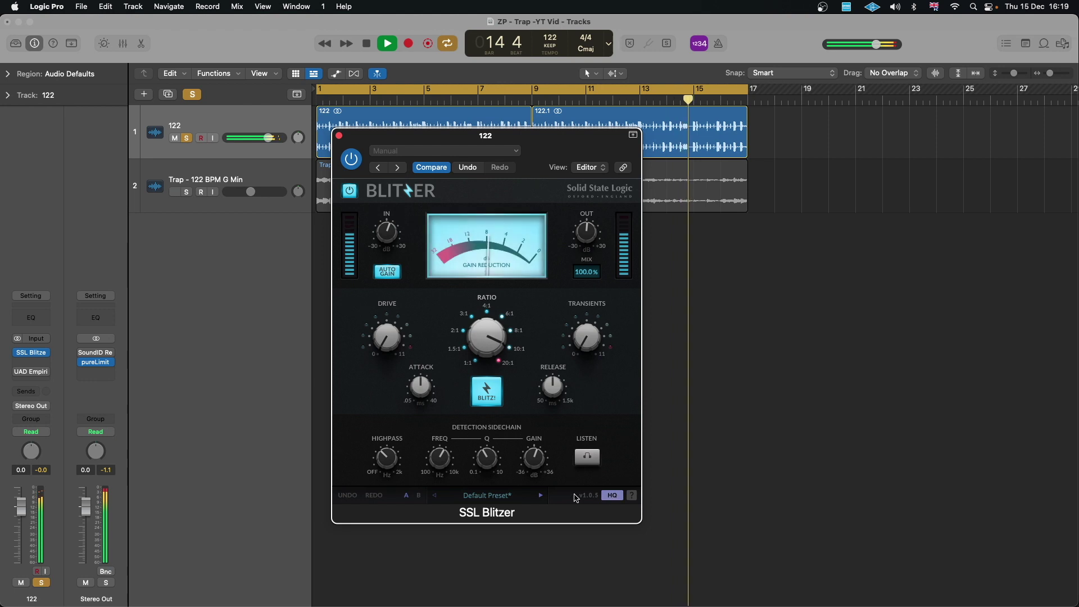
{"action": "key", "text": "space"}
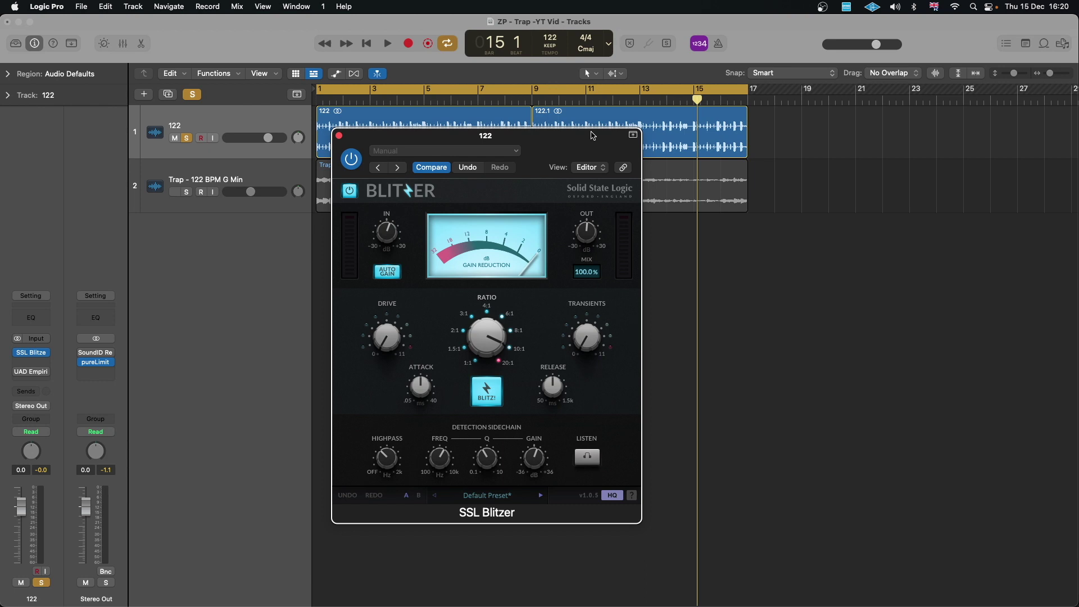
Step: Lower the Blitzer Mix to 46.0% and shorten Release to about 165 ms
{"action": "left_click_drag", "start_coordinate": [615, 274], "coordinate": [603, 361]}
{"action": "mouse_move", "coordinate": [469, 359]}
{"action": "left_click_drag", "start_coordinate": [571, 398], "coordinate": [550, 420]}
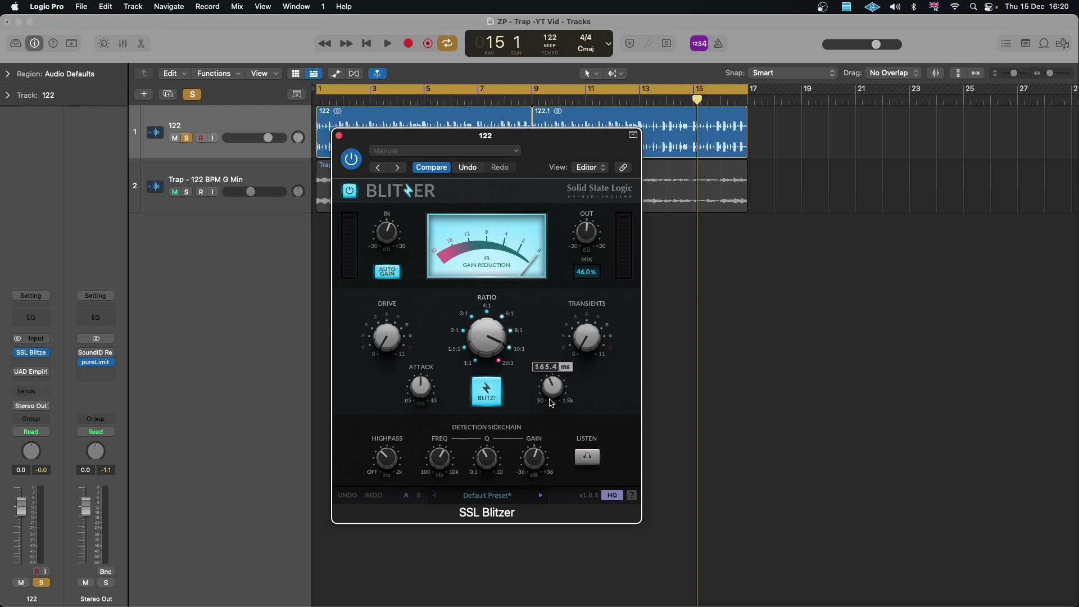
{"action": "mouse_move", "coordinate": [416, 392]}
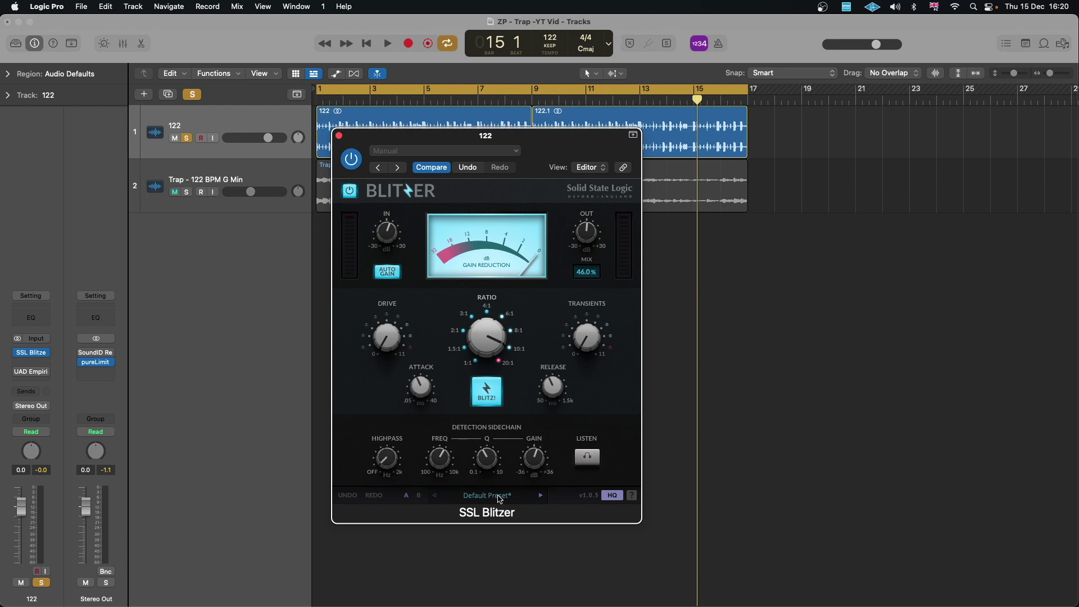
Step: View the Blitzer preset list and close it, keeping the Default Preset* settings
{"action": "left_click", "coordinate": [508, 497]}
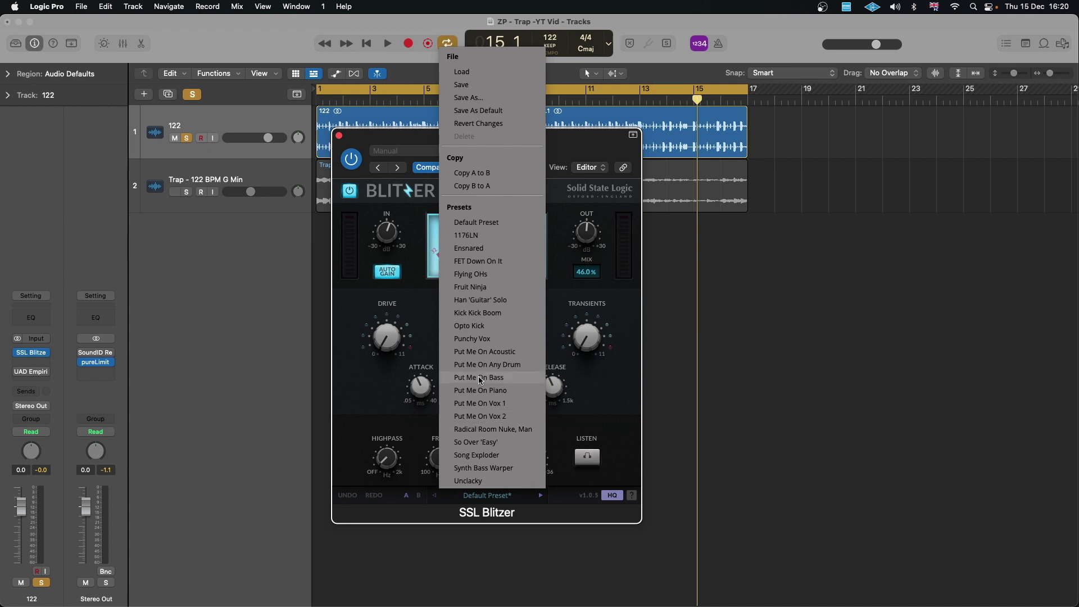
{"action": "left_click", "coordinate": [381, 422]}
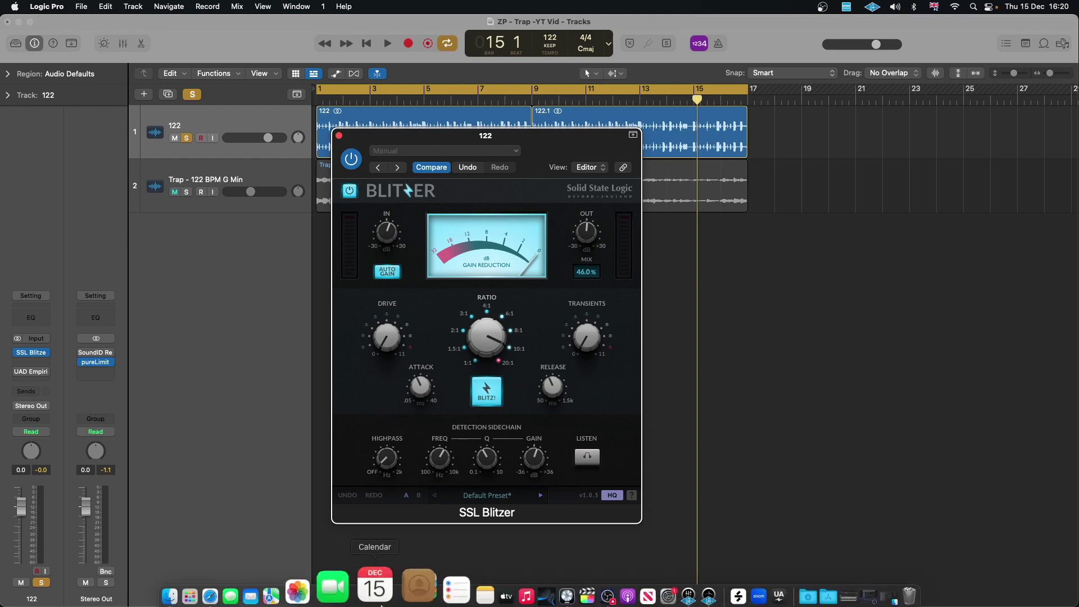
{"action": "left_click", "coordinate": [256, 586]}
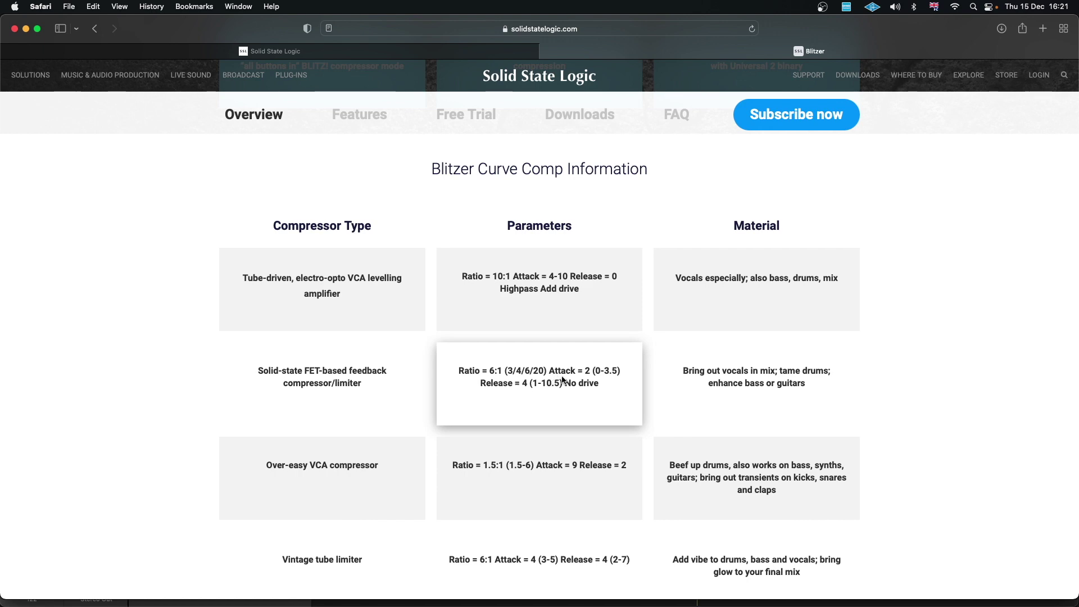
{"action": "scroll", "coordinate": [562, 380], "scroll_direction": "down", "scroll_amount": 1}
{"action": "scroll", "coordinate": [603, 386], "scroll_direction": "up", "scroll_amount": 10}
{"action": "mouse_move", "coordinate": [450, 584]}
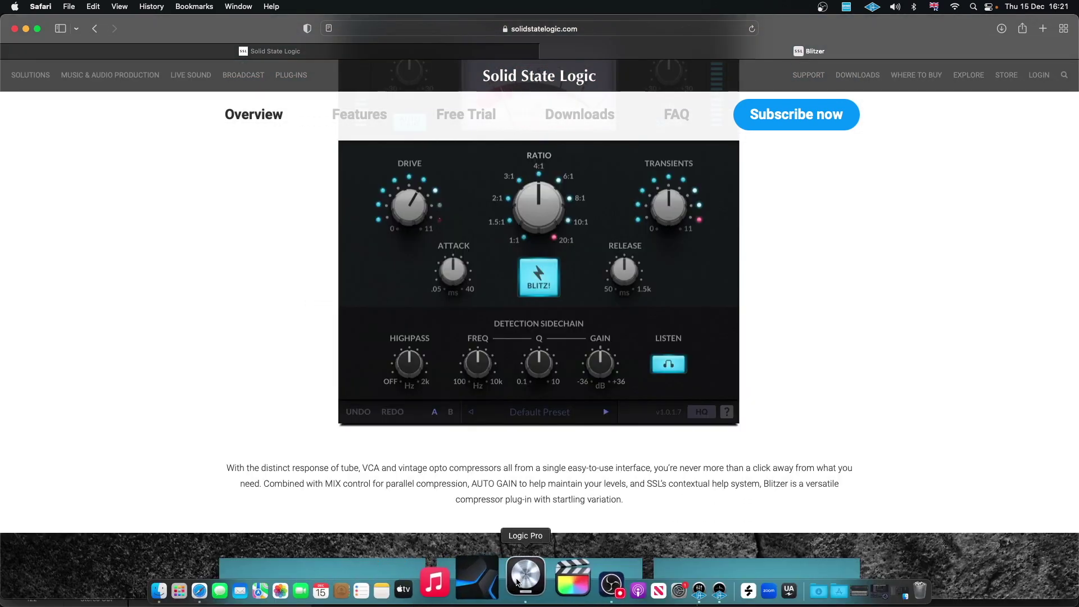
Step: Set the Vocals_bip Blitzer ratio to 10:1 and its attack to about 4 ms
{"action": "left_click", "coordinate": [525, 576]}
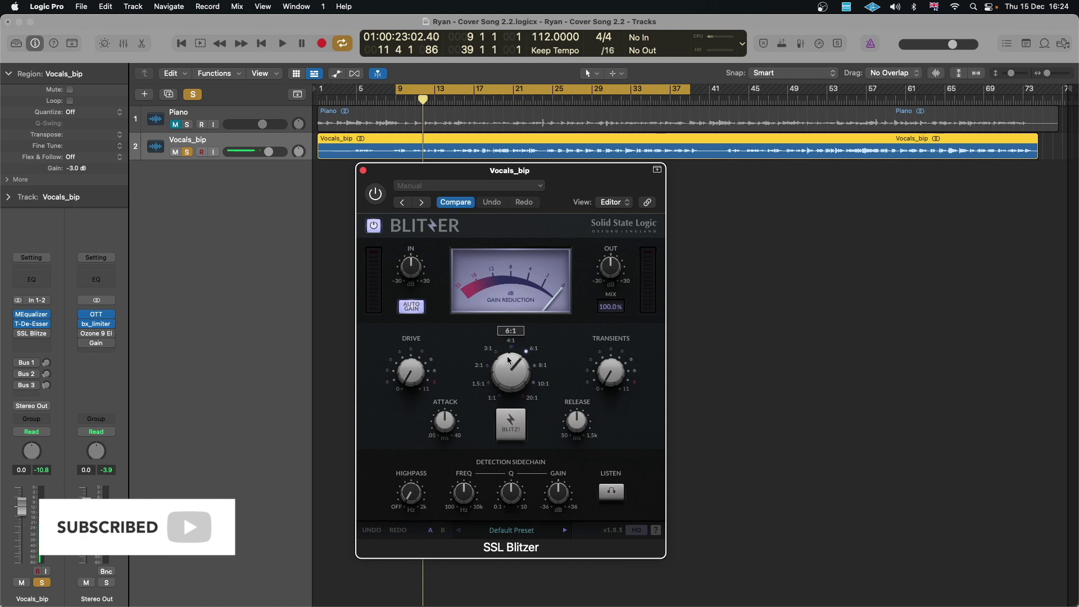
{"action": "left_click_drag", "start_coordinate": [502, 367], "coordinate": [517, 336]}
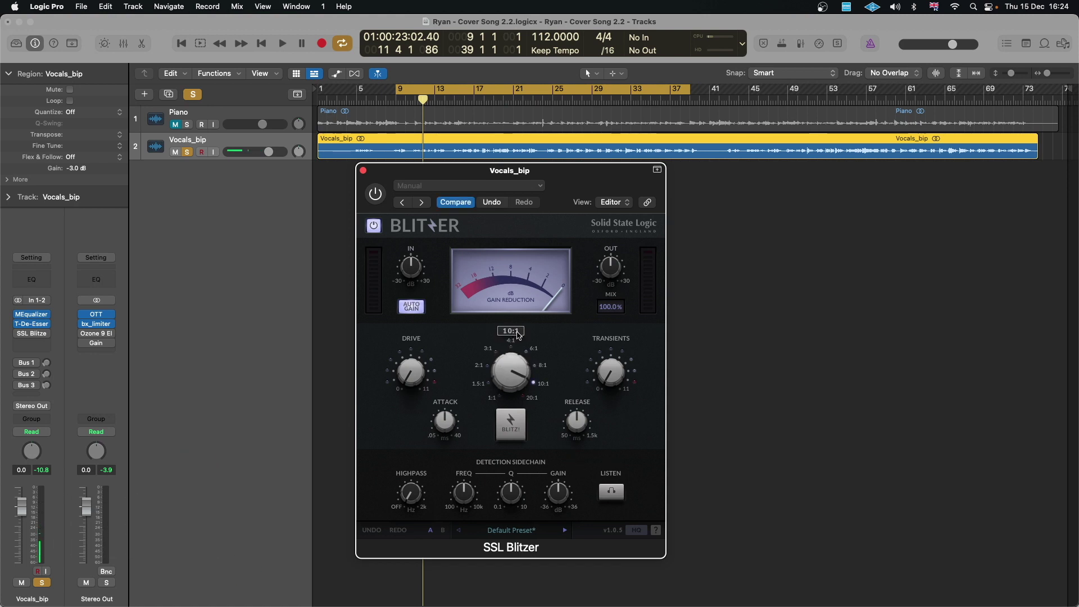
{"action": "left_click", "coordinate": [443, 429]}
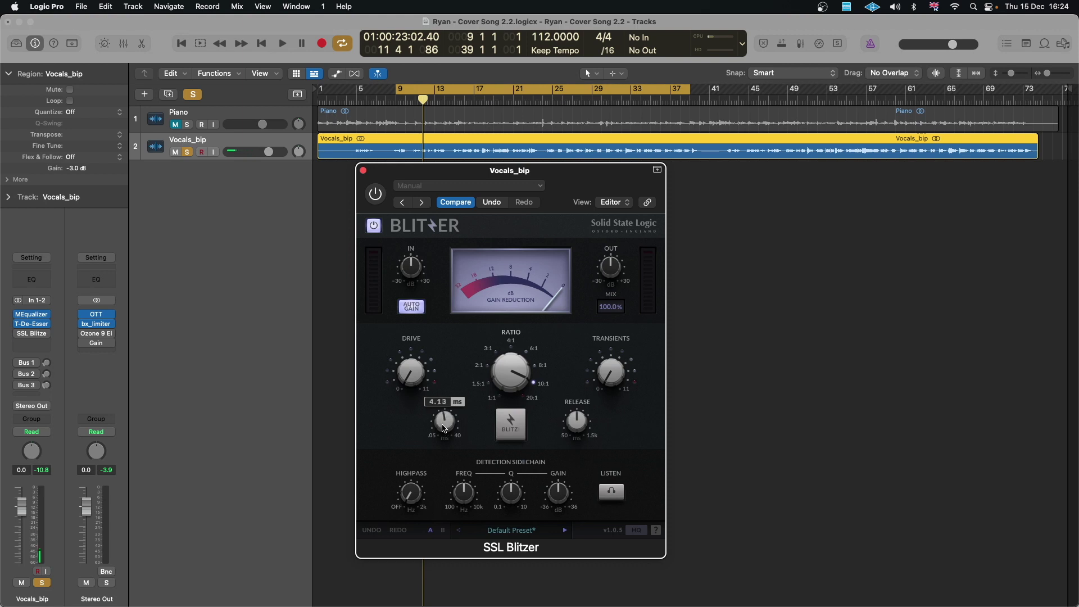
{"action": "mouse_move", "coordinate": [580, 425]}
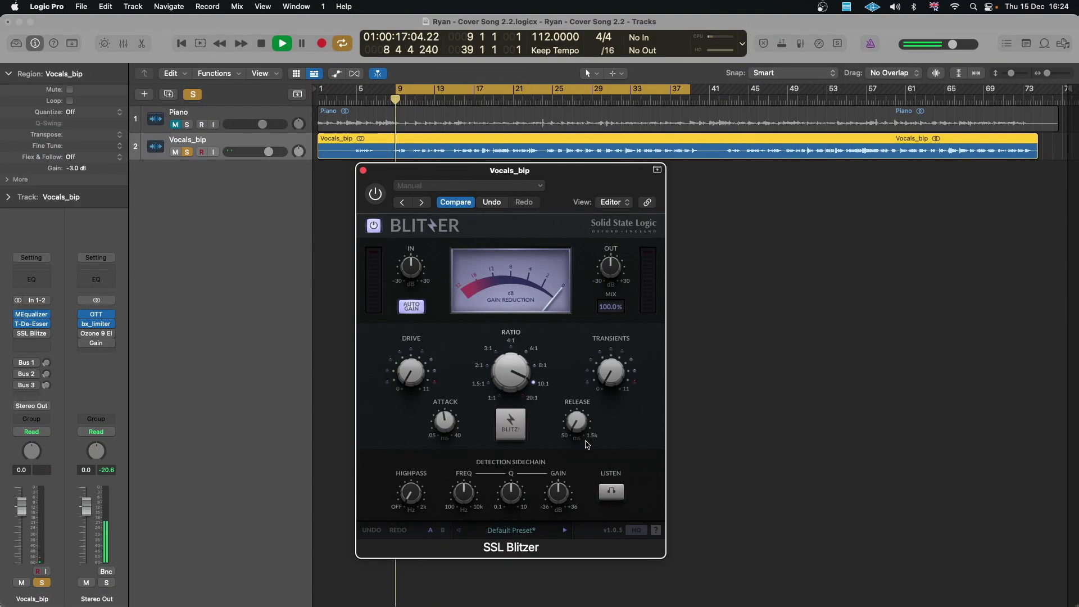
Step: Play the vocals, switch the Blitzer on, and raise Drive from 0.7 to 3.0
{"action": "key", "text": "space"}
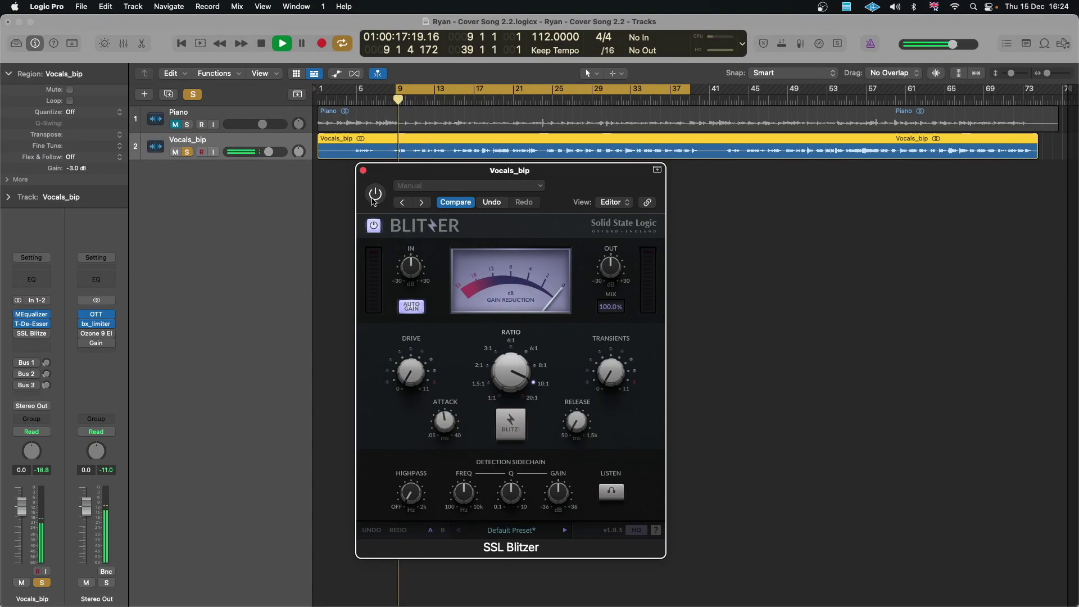
{"action": "left_click", "coordinate": [374, 202]}
{"action": "mouse_move", "coordinate": [511, 364]}
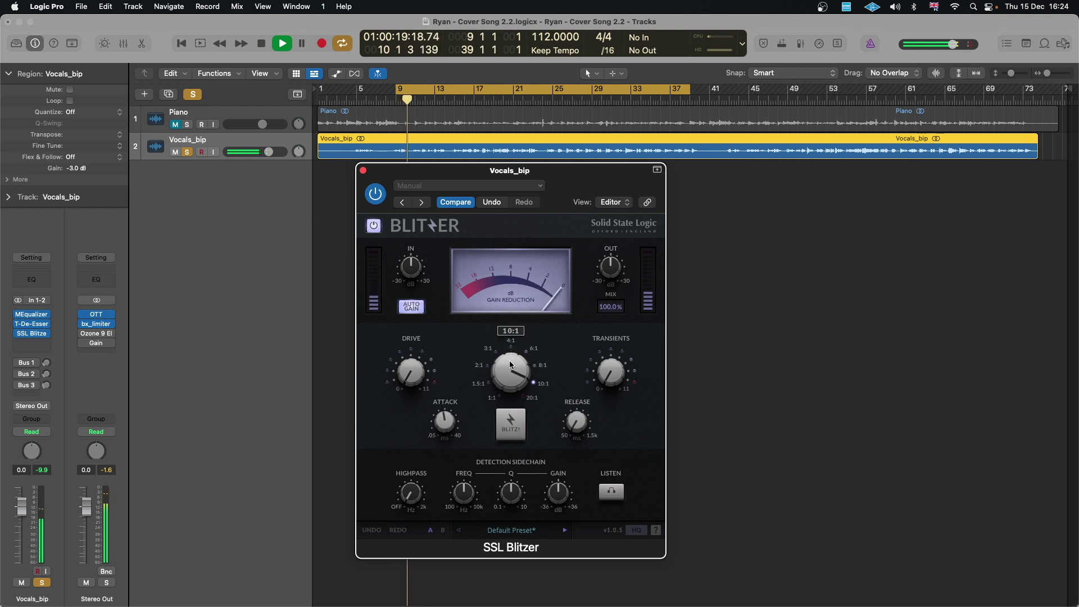
{"action": "mouse_move", "coordinate": [409, 368]}
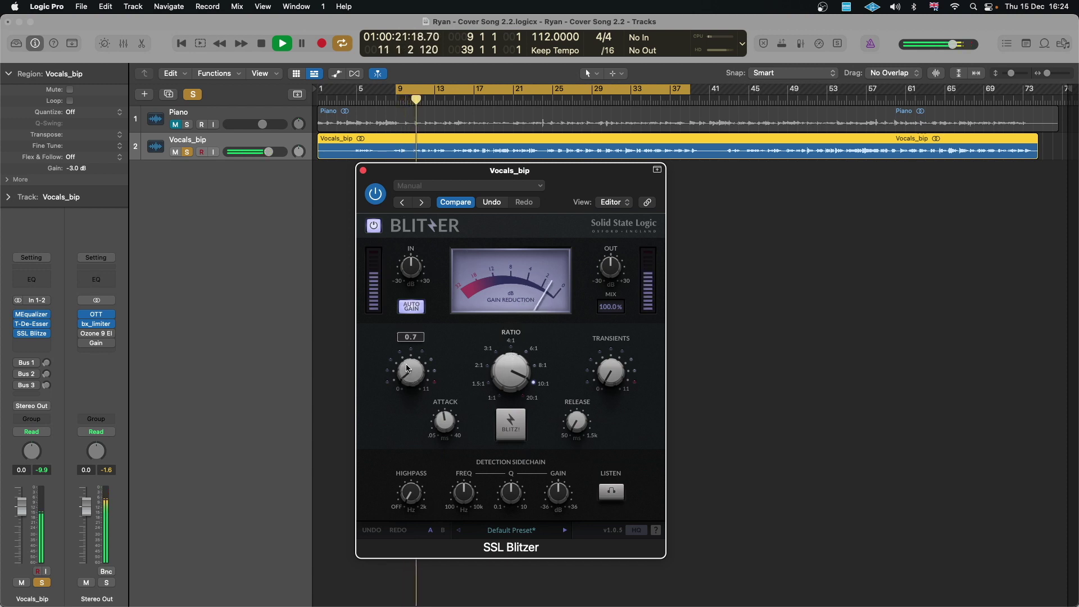
{"action": "left_click_drag", "start_coordinate": [408, 369], "coordinate": [413, 347]}
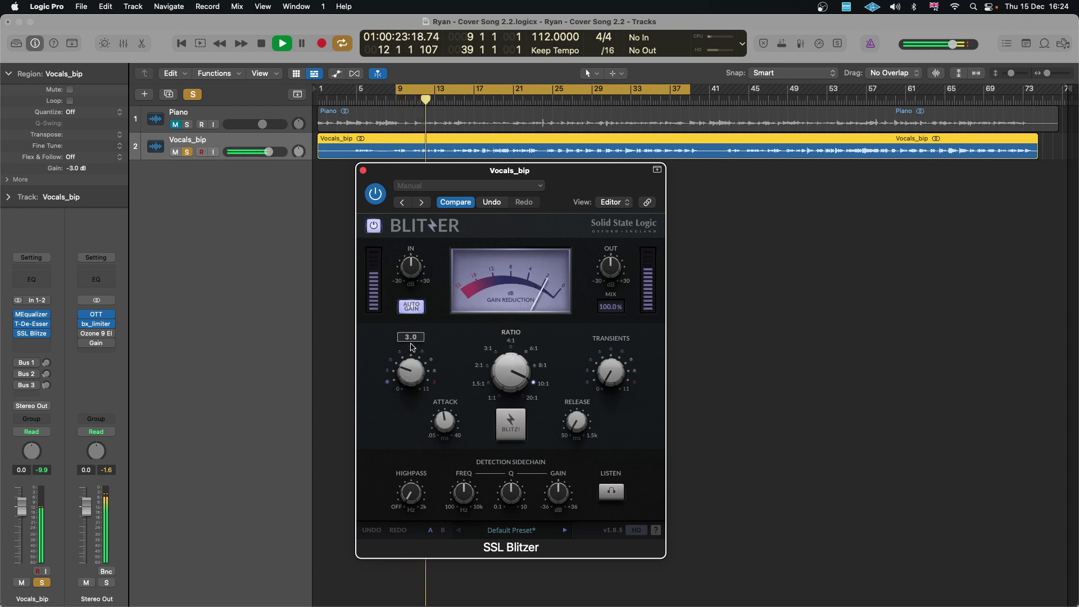
{"action": "mouse_move", "coordinate": [442, 420]}
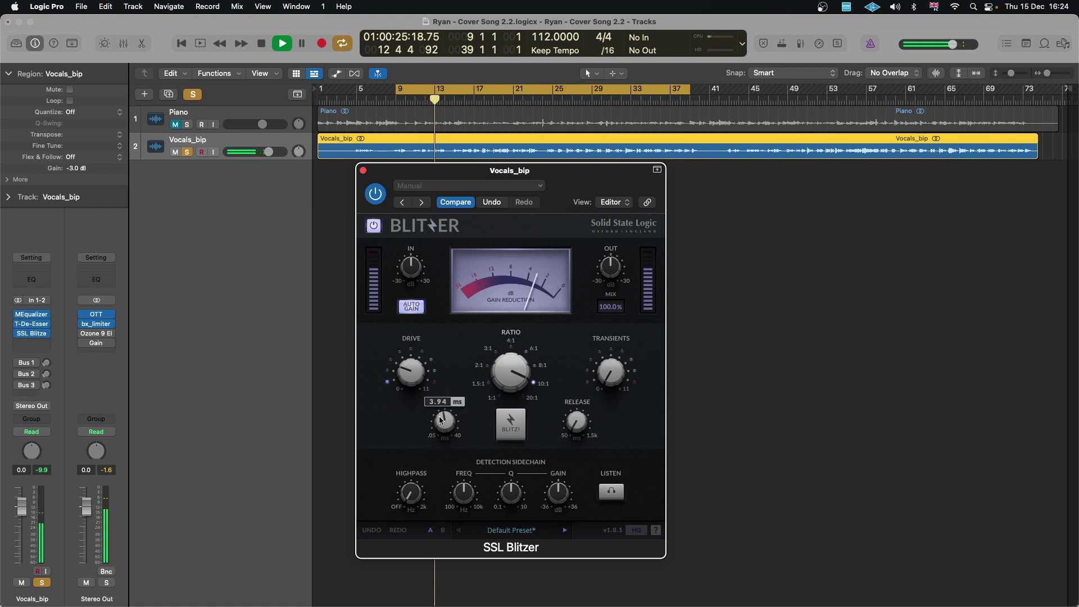
{"action": "mouse_move", "coordinate": [572, 424]}
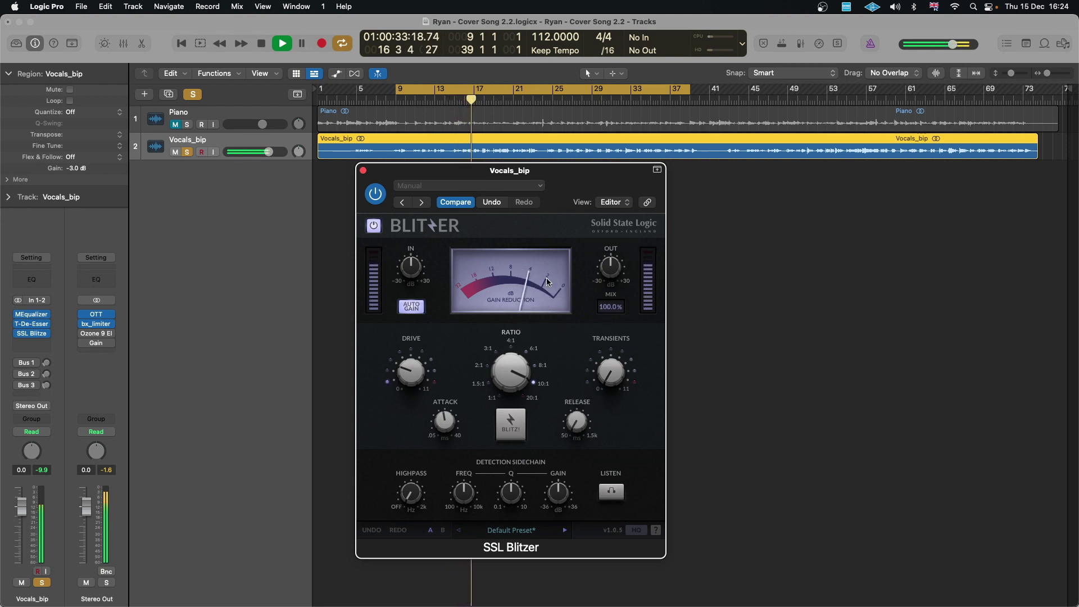
Step: Bypass and re-enable the Blitzer to compare the vocals, then push input gain to 12.9 dB
{"action": "left_click", "coordinate": [374, 226]}
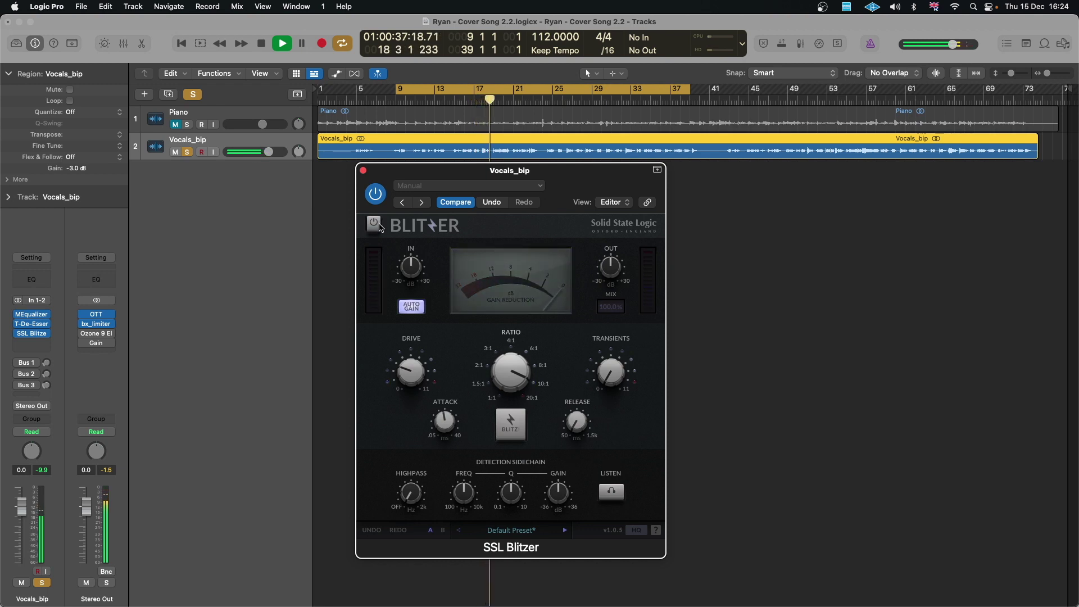
{"action": "left_click", "coordinate": [374, 226]}
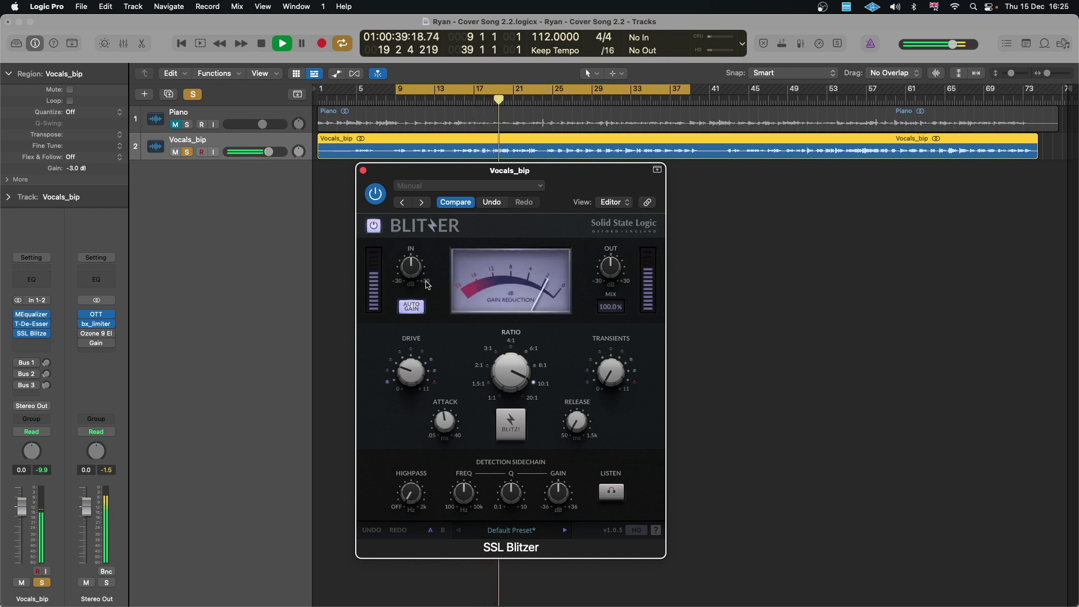
{"action": "mouse_move", "coordinate": [425, 281]}
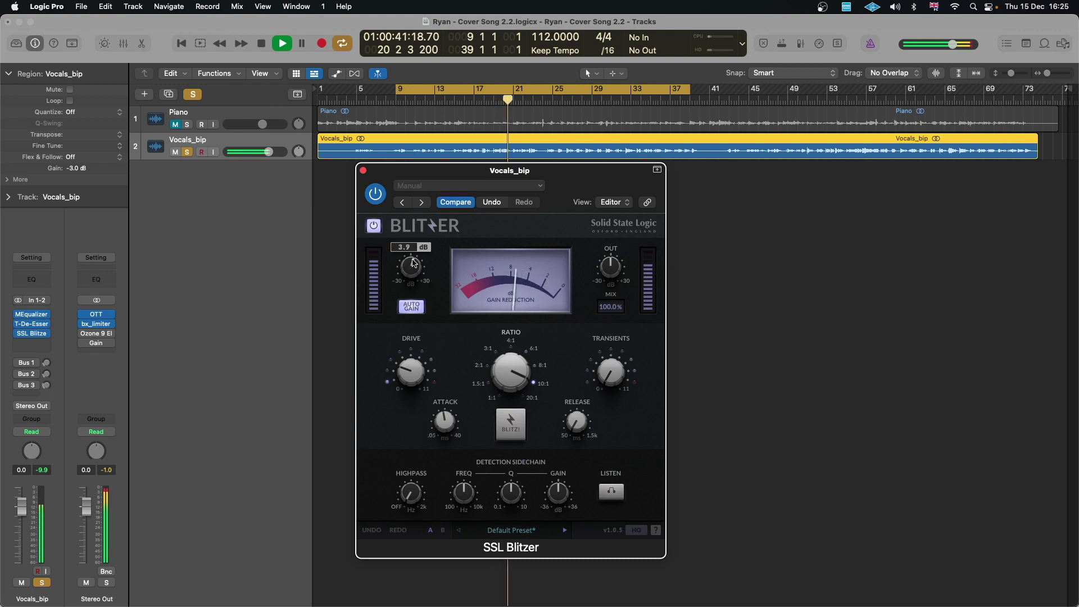
{"action": "mouse_move", "coordinate": [415, 261]}
{"action": "left_mouse_down"}
{"action": "mouse_move", "coordinate": [422, 246]}
{"action": "mouse_move", "coordinate": [417, 280]}
{"action": "left_mouse_up"}
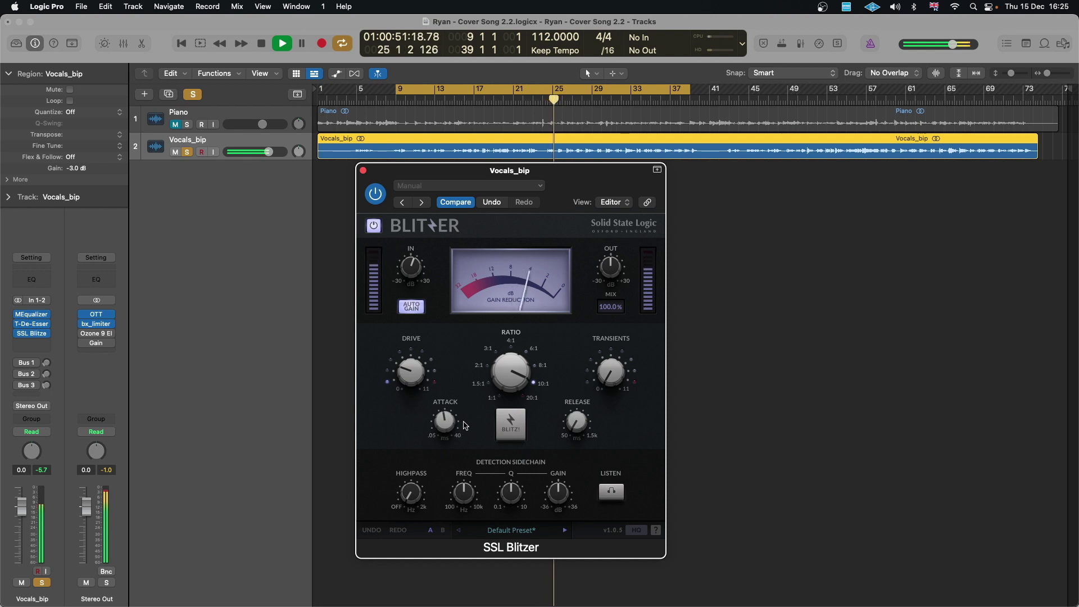
{"action": "mouse_move", "coordinate": [609, 355]}
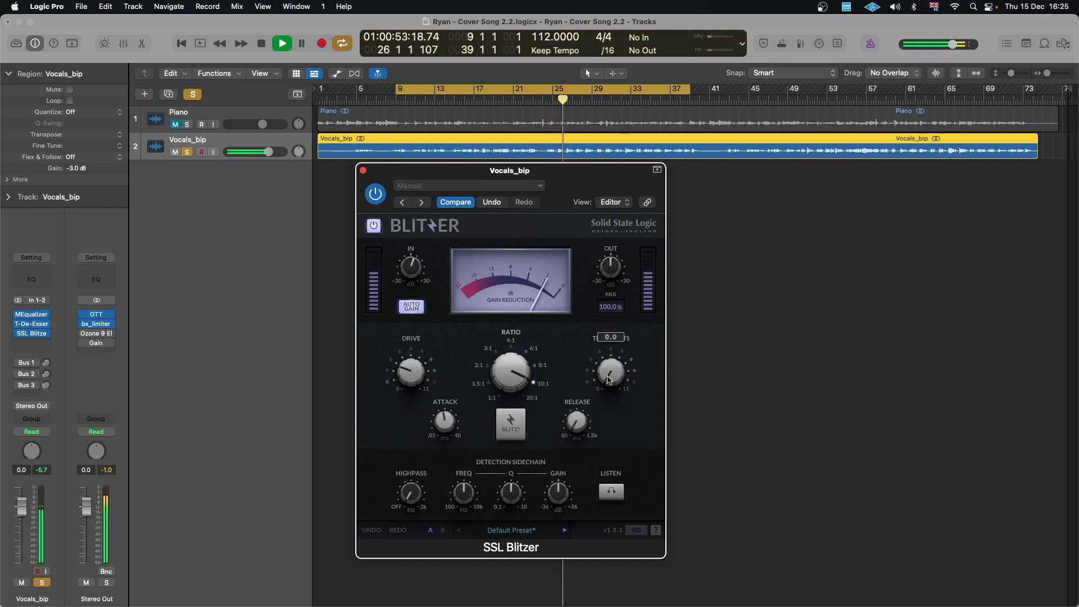
Step: A/B the vocals with Blitzer bypassed and active, enabling HQ processing between the two comparisons
{"action": "left_click", "coordinate": [376, 197]}
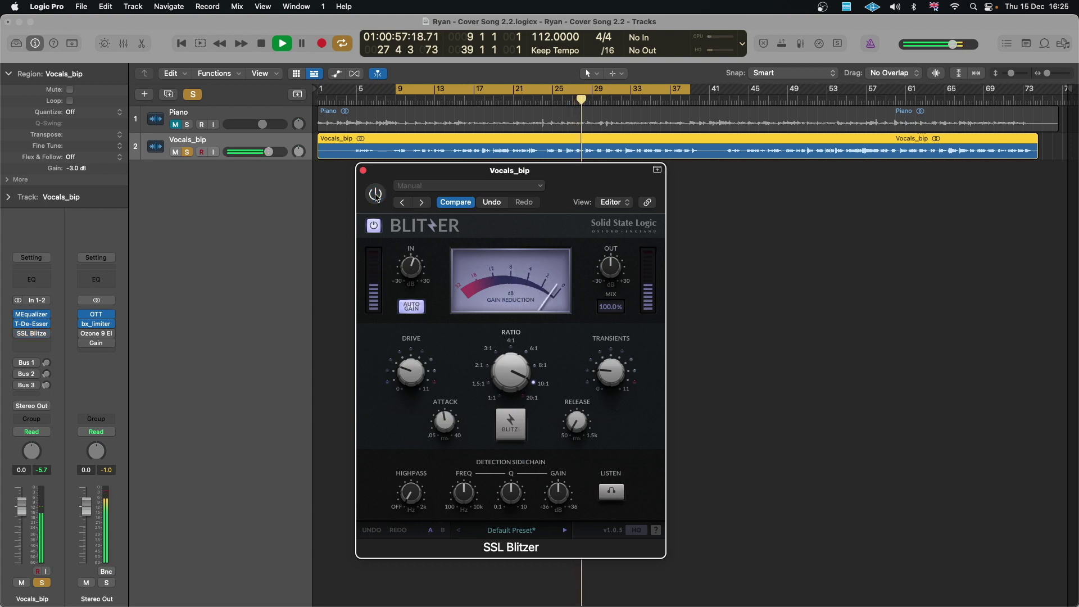
{"action": "left_click", "coordinate": [376, 197]}
{"action": "mouse_move", "coordinate": [410, 268]}
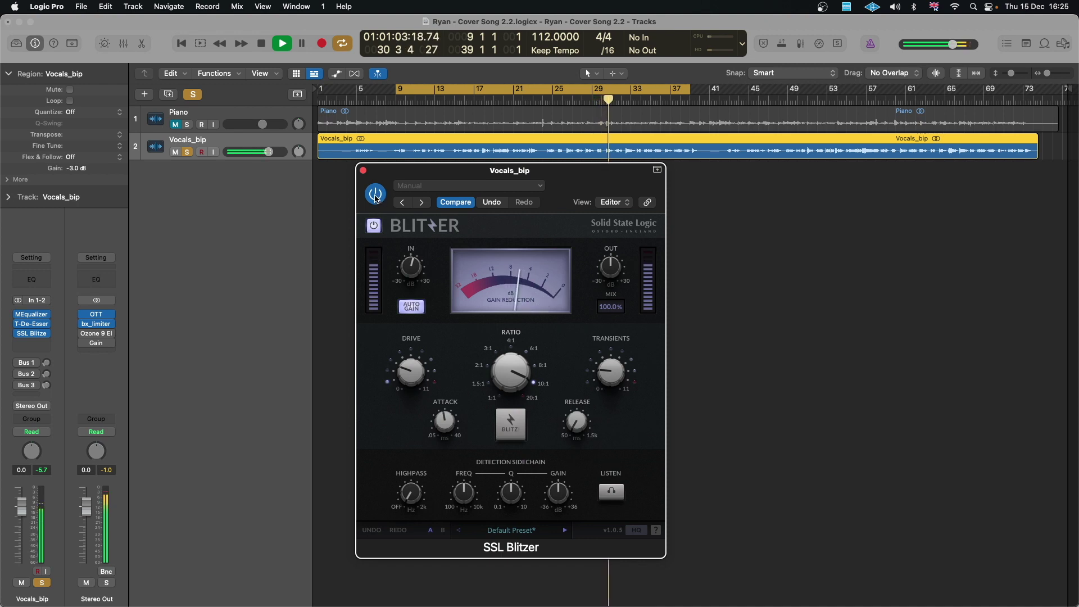
{"action": "left_click", "coordinate": [636, 531]}
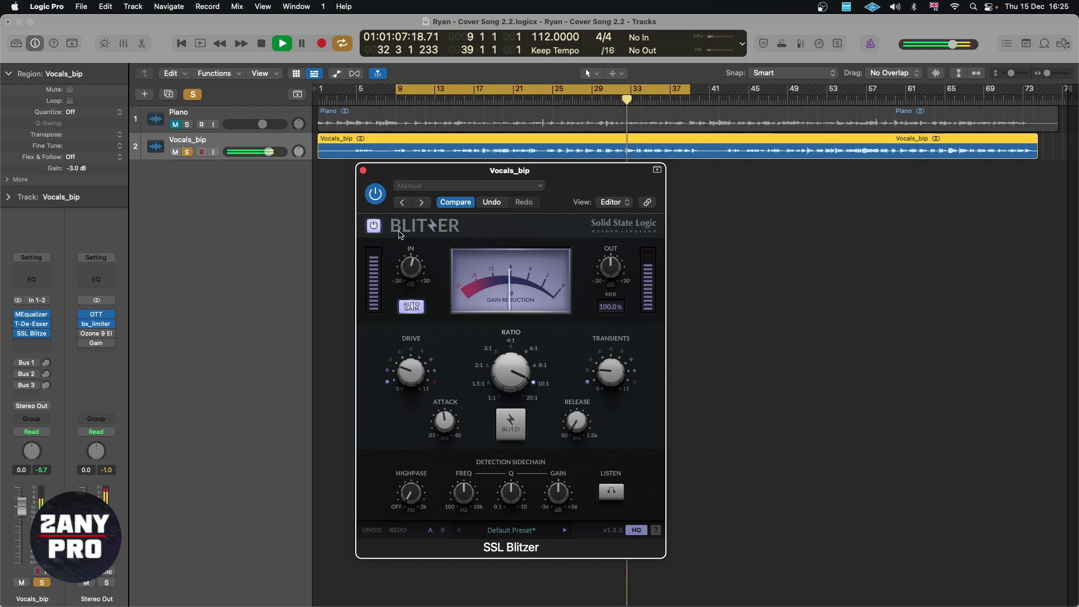
{"action": "left_click", "coordinate": [375, 194]}
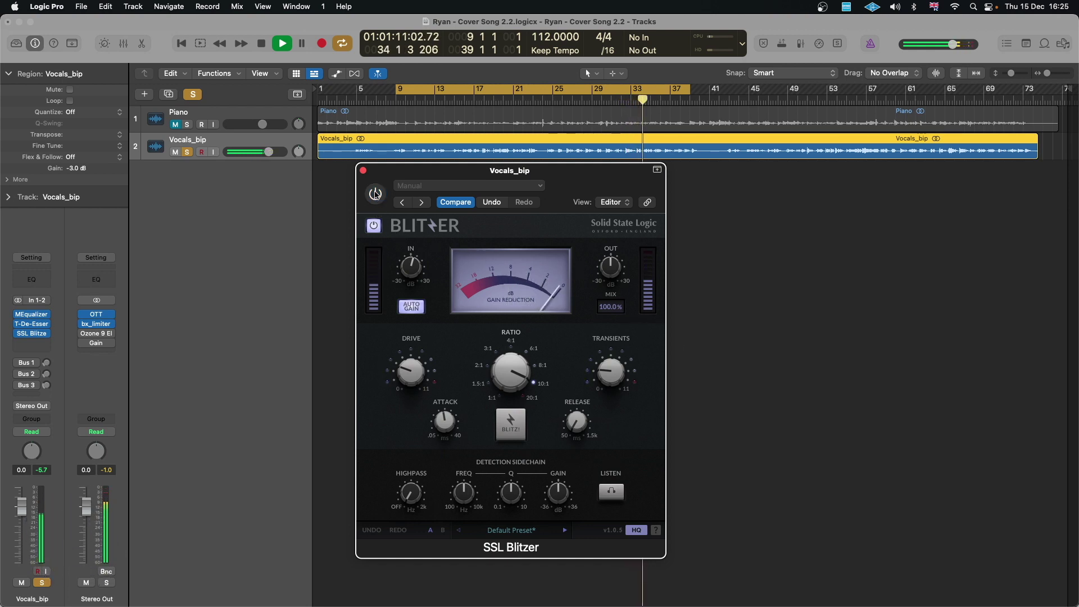
{"action": "left_click", "coordinate": [375, 194]}
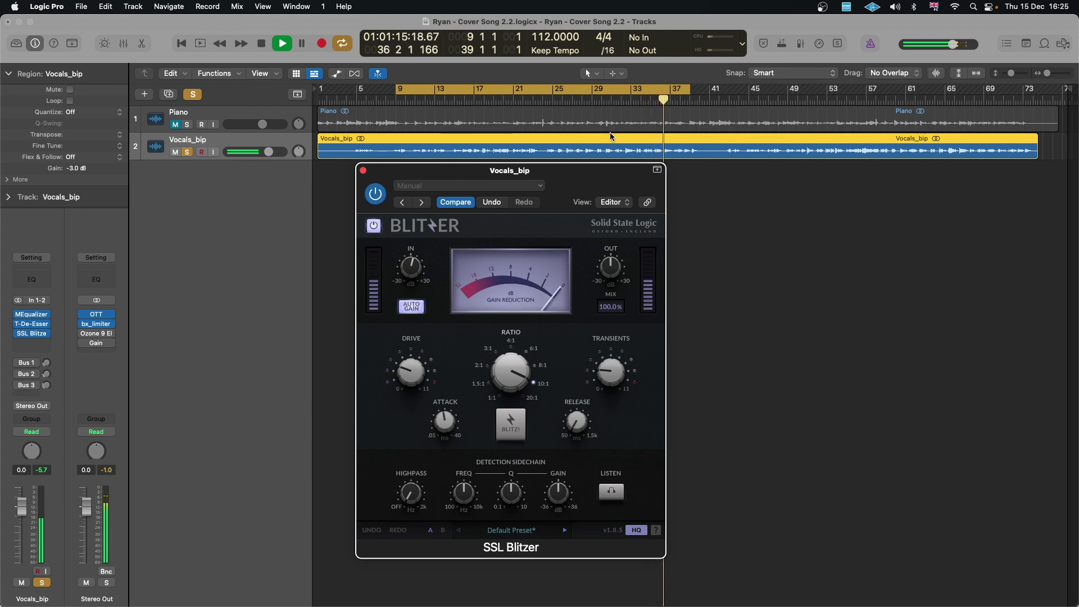
Step: Stop the Vocals_bip playback, leaving Blitzer active with HQ on
{"action": "key", "text": "space"}
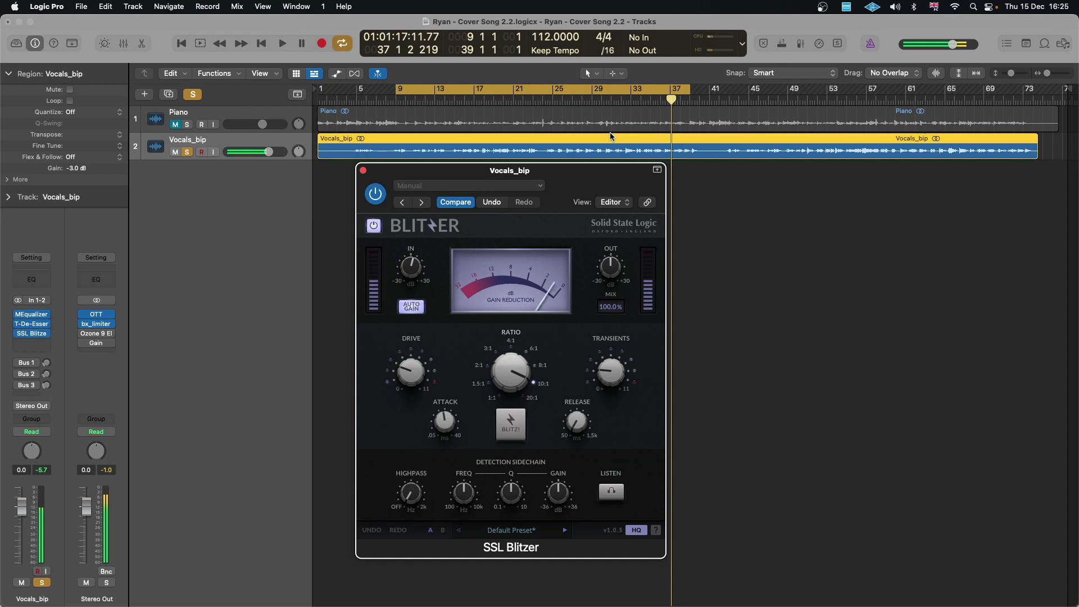